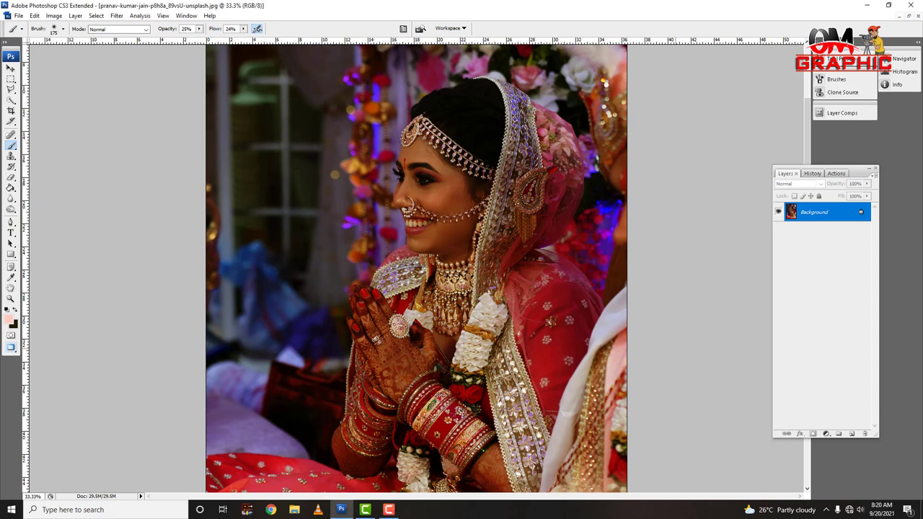
- Duplicate the portrait to Layer 1 and brighten it with a Curves point at input 49, output 82
key("ctrl+j")
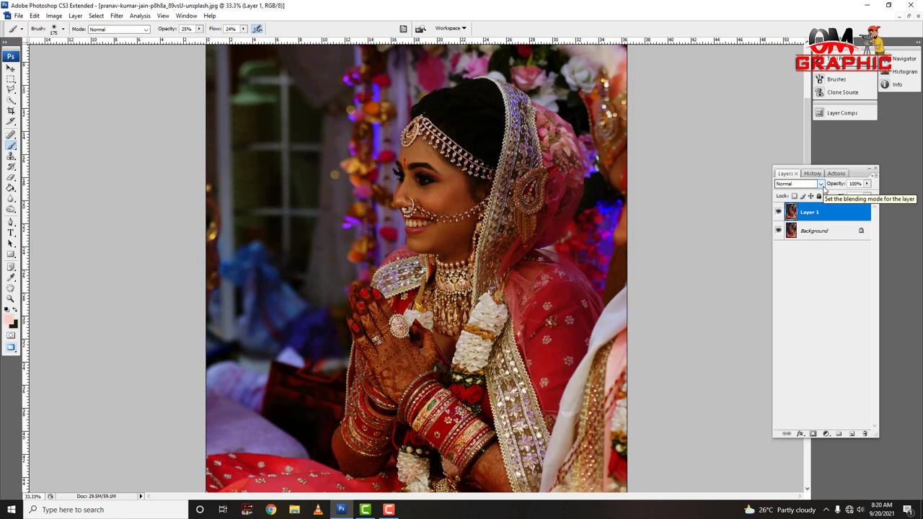
left_click(53, 15)
mouse_move(68, 40)
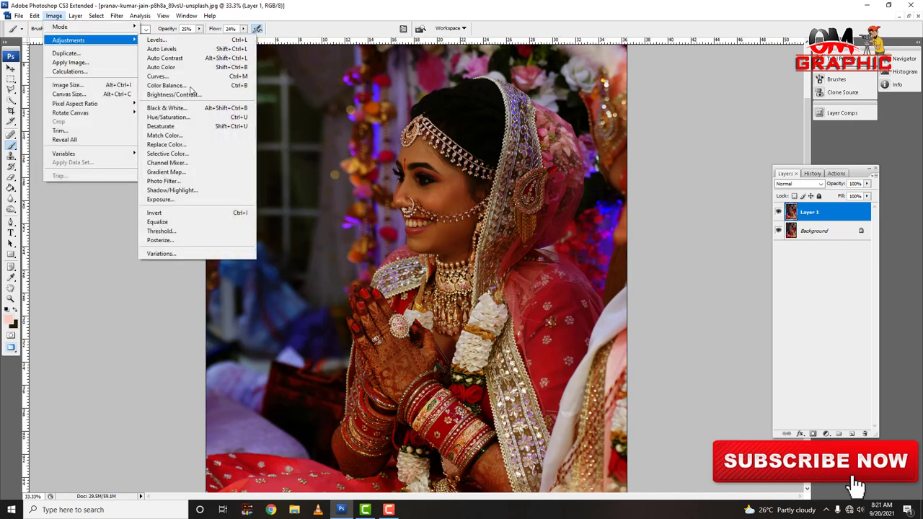
left_click(171, 76)
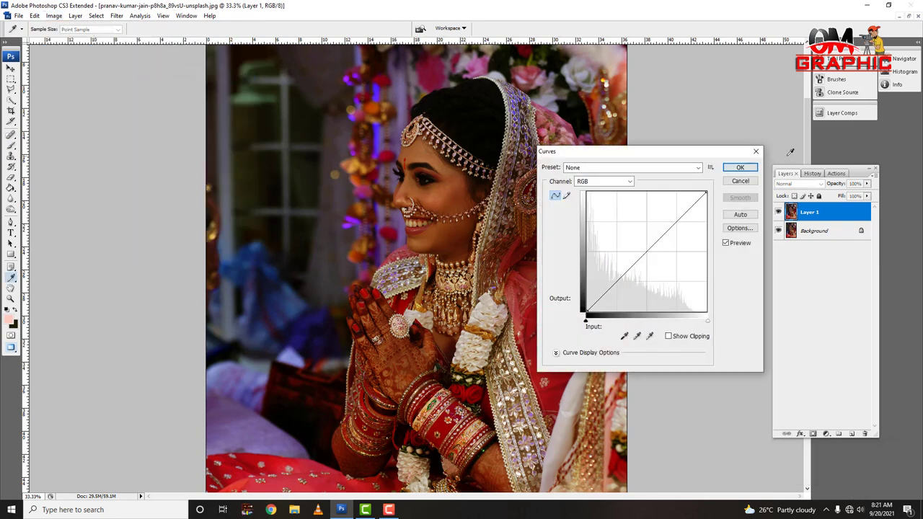
left_click_drag(666, 155, 677, 142)
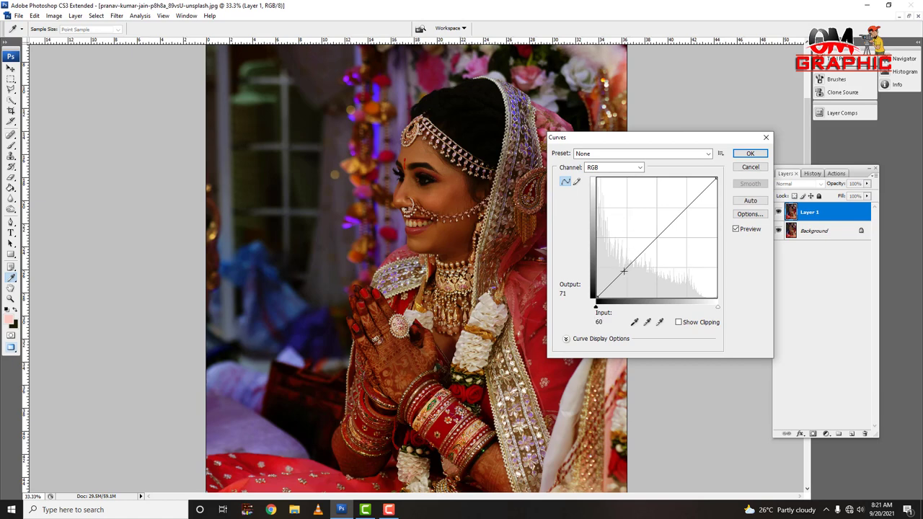
left_click_drag(623, 271, 619, 256)
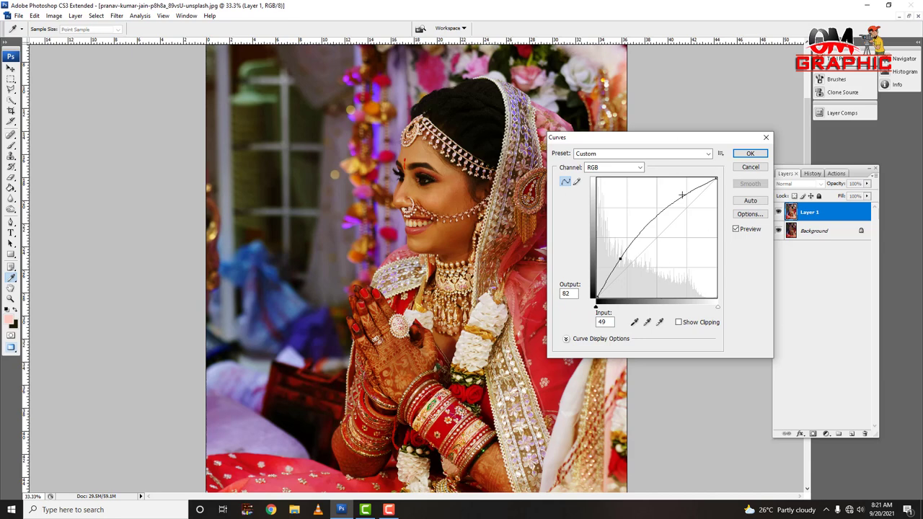
left_click(750, 155)
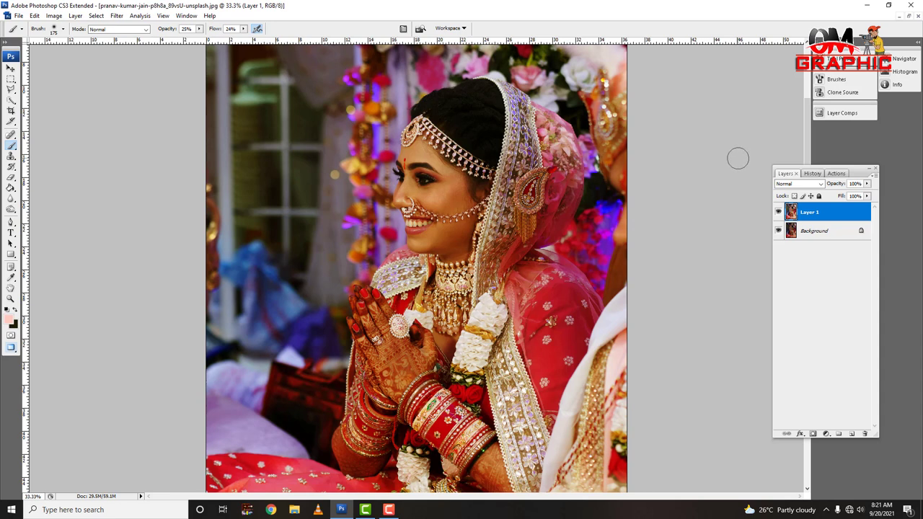
- Apply Levels to Layer 1 with black input 12, midtones 1.40 and white input 237
left_click(54, 18)
mouse_move(68, 41)
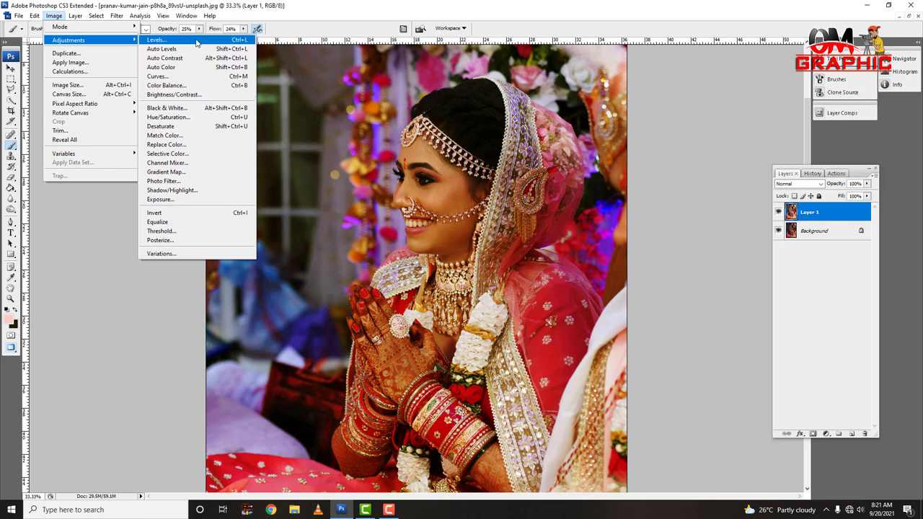
left_click(196, 43)
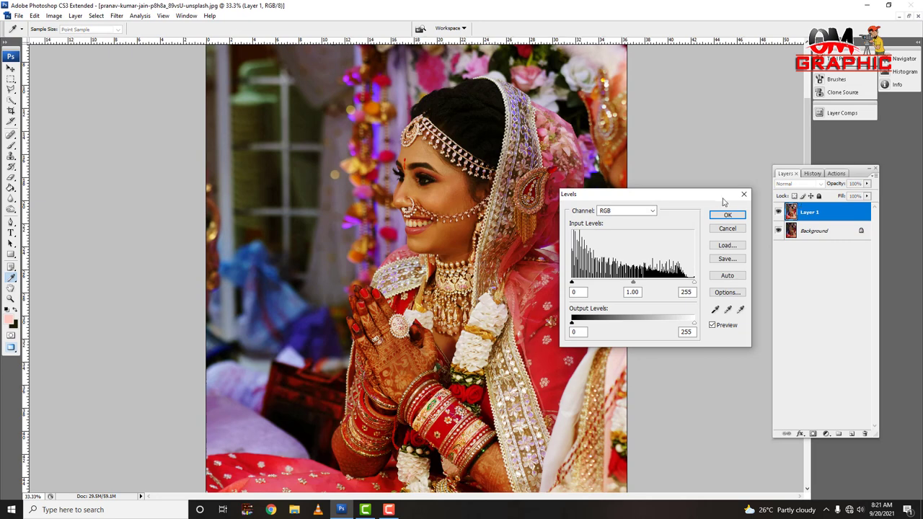
left_click_drag(704, 200, 667, 197)
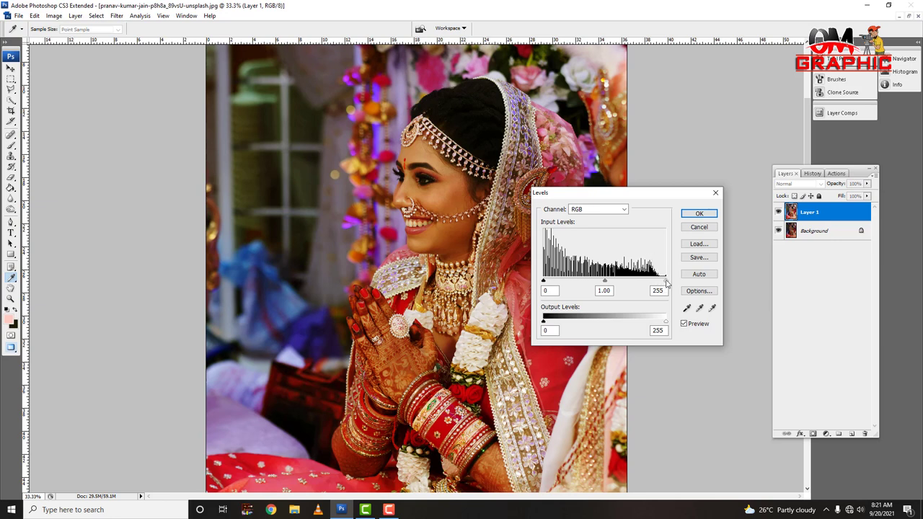
left_click_drag(665, 282, 658, 281)
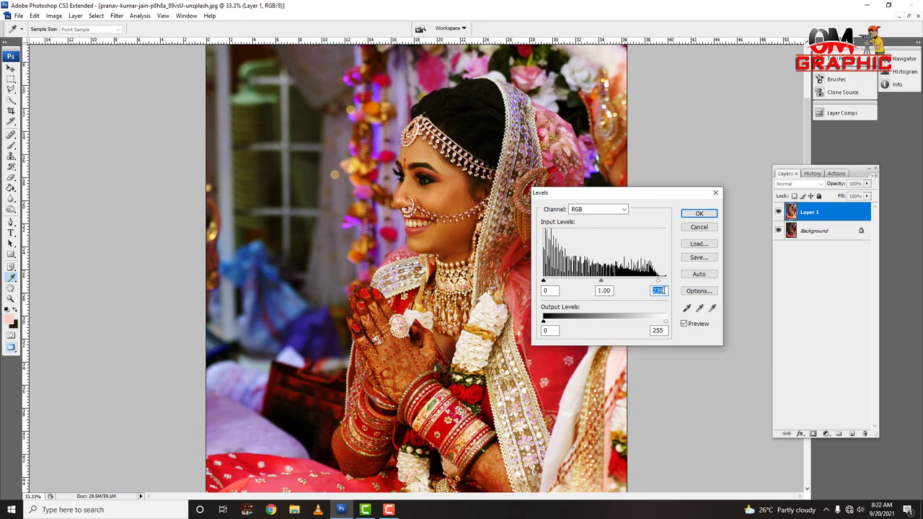
left_click_drag(658, 283, 631, 281)
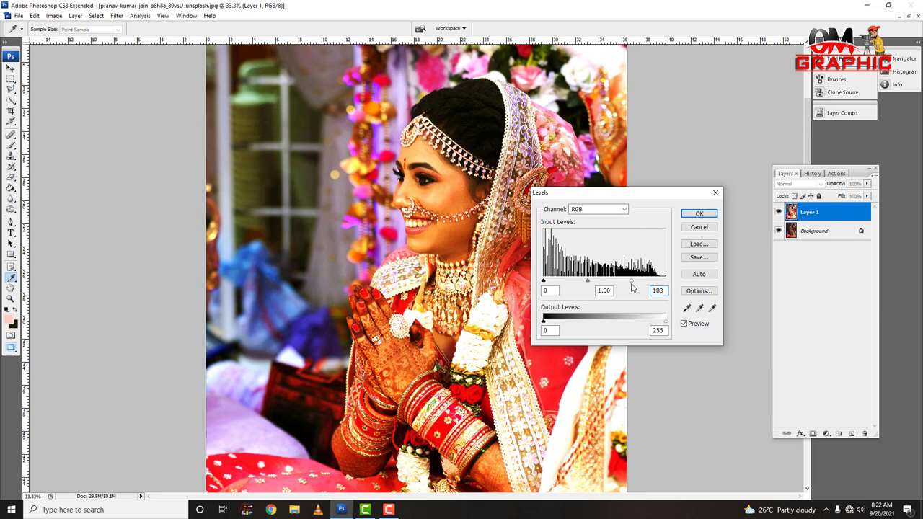
left_click_drag(632, 282, 657, 281)
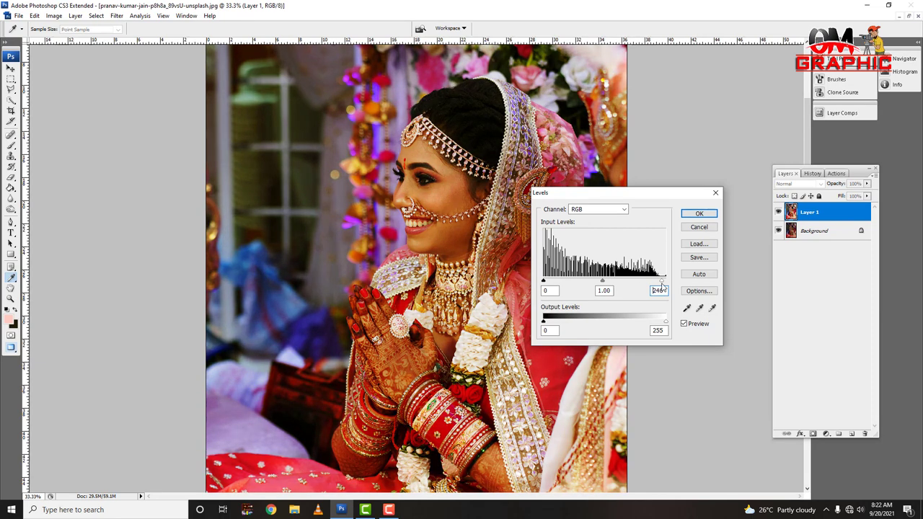
left_click(657, 286)
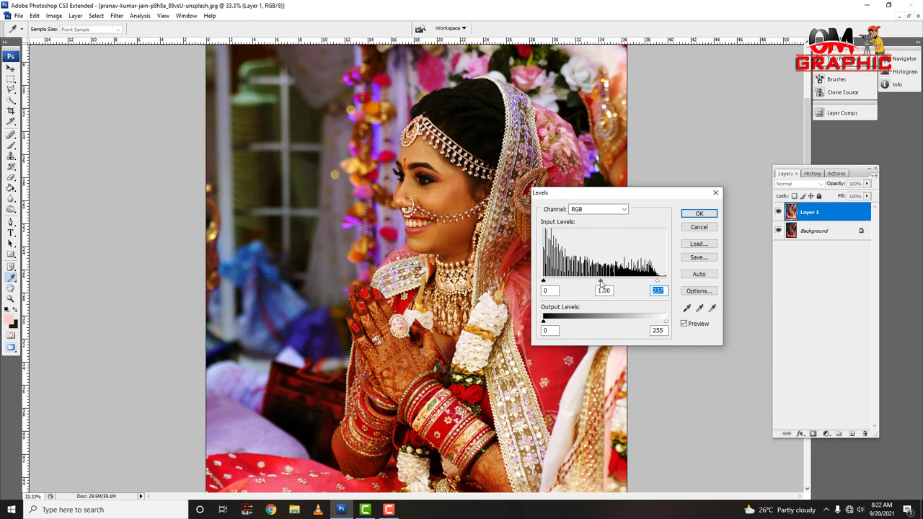
left_click_drag(601, 281, 587, 281)
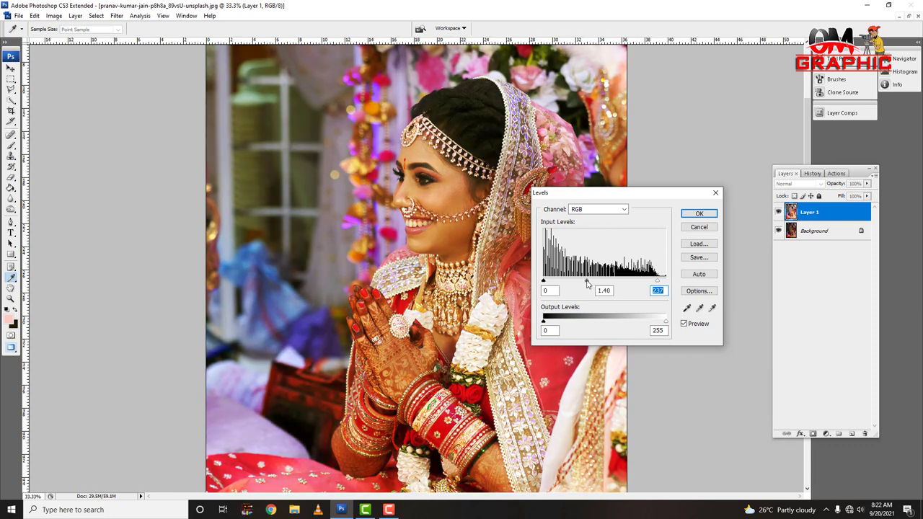
left_click(587, 282)
left_click_drag(545, 281, 549, 281)
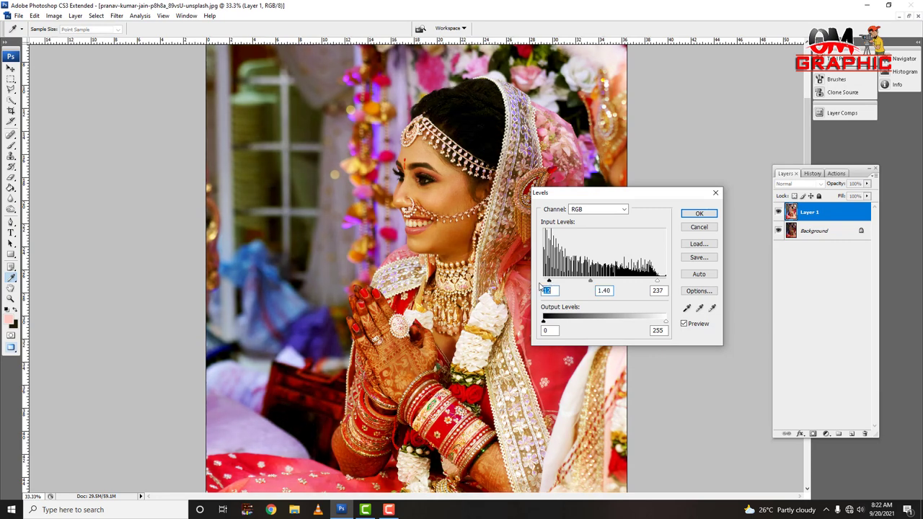
left_click(699, 213)
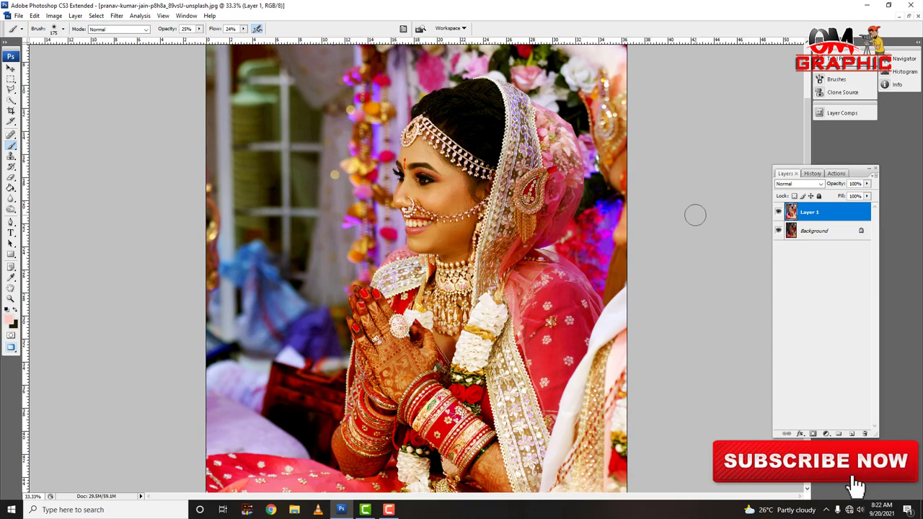
- Zoom in on the bride's face and toggle the Background layer's visibility to compare
key("ctrl+plus")
key("ctrl+plus")
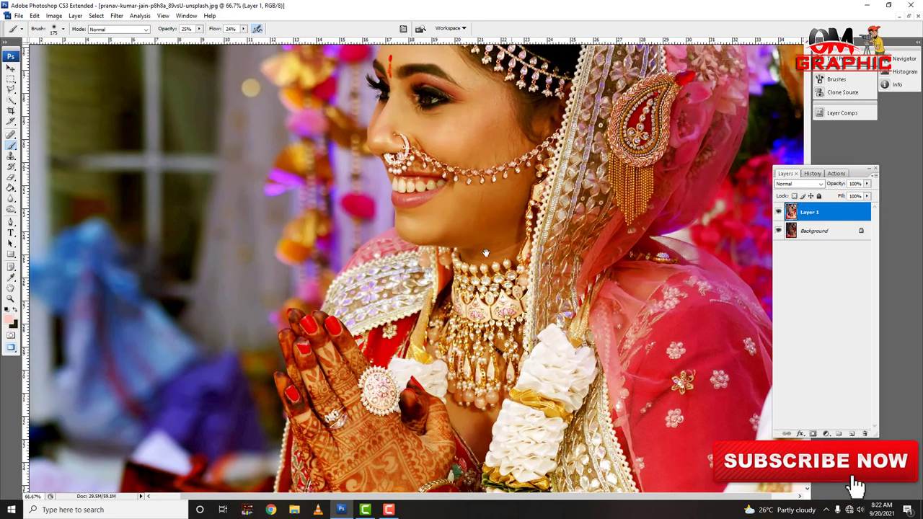
left_click_drag(485, 252, 457, 357)
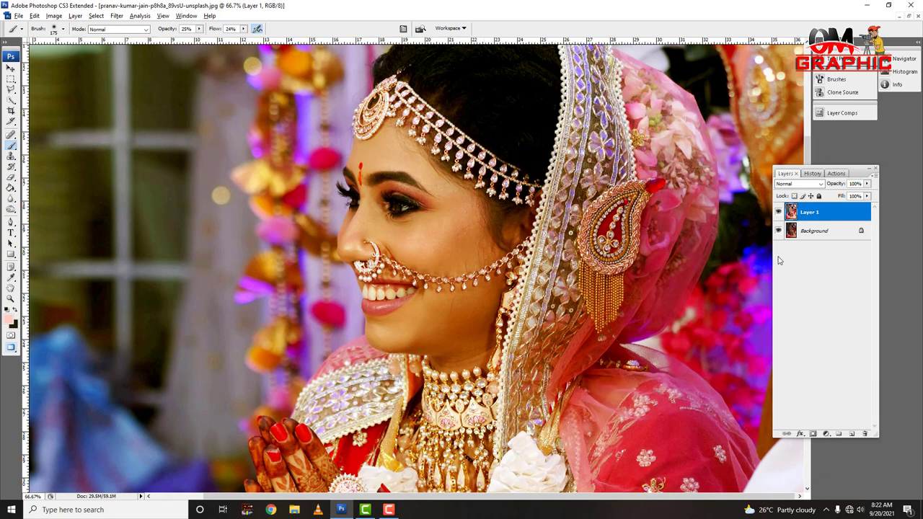
left_click(777, 231)
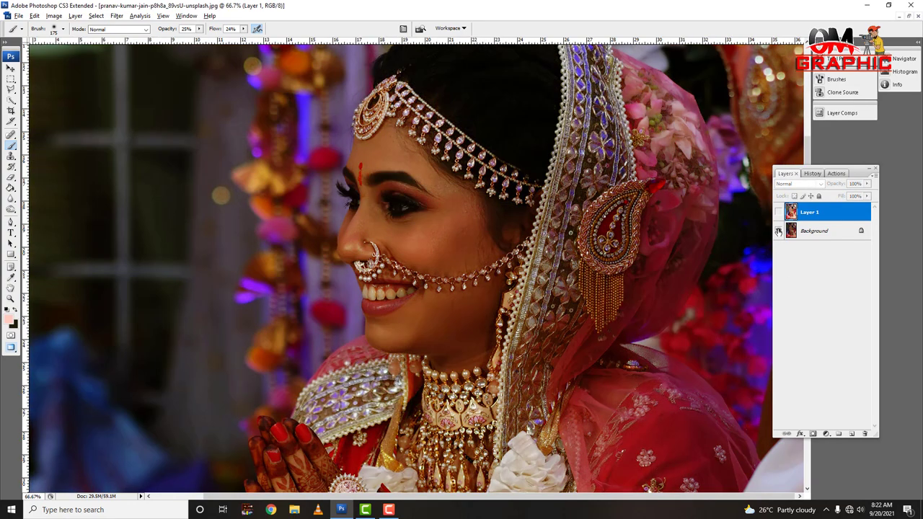
left_click(778, 231)
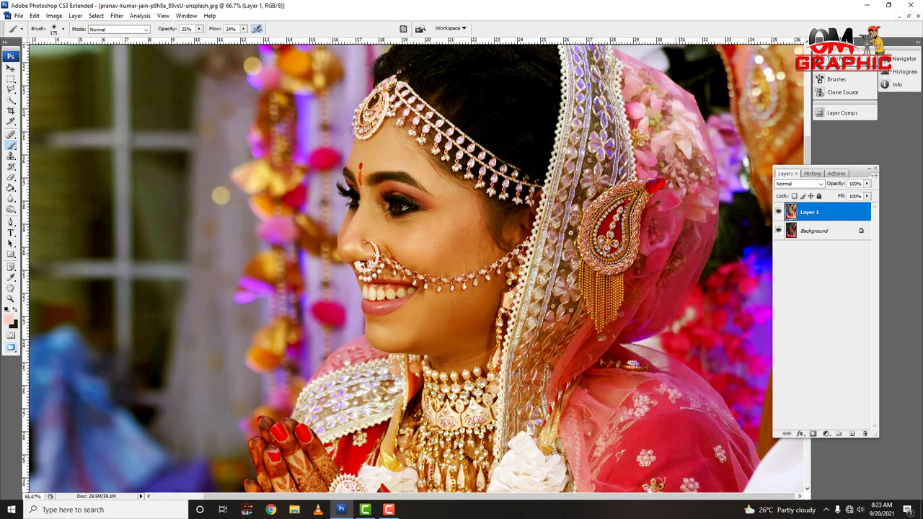
- Shift Layer 1's highlights toward blue with a +6 Yellow–Blue Color Balance setting
key("ctrl+b")
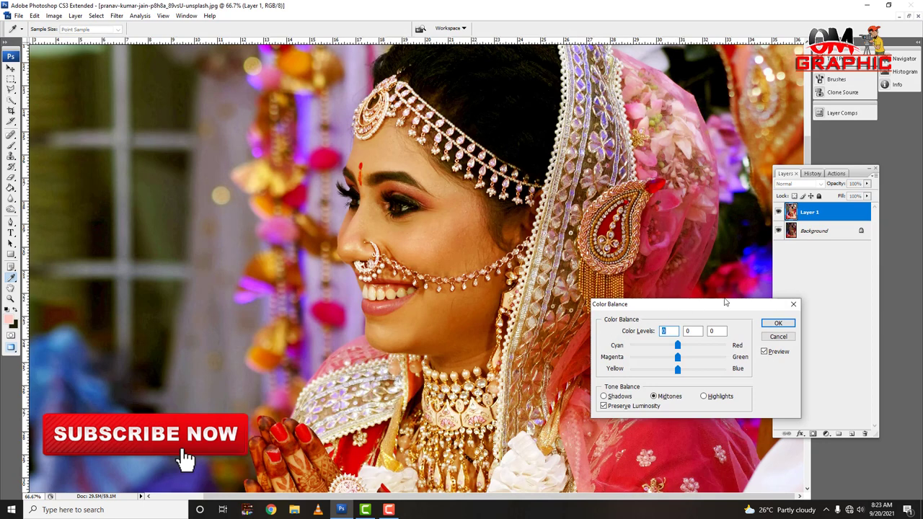
left_click(794, 306)
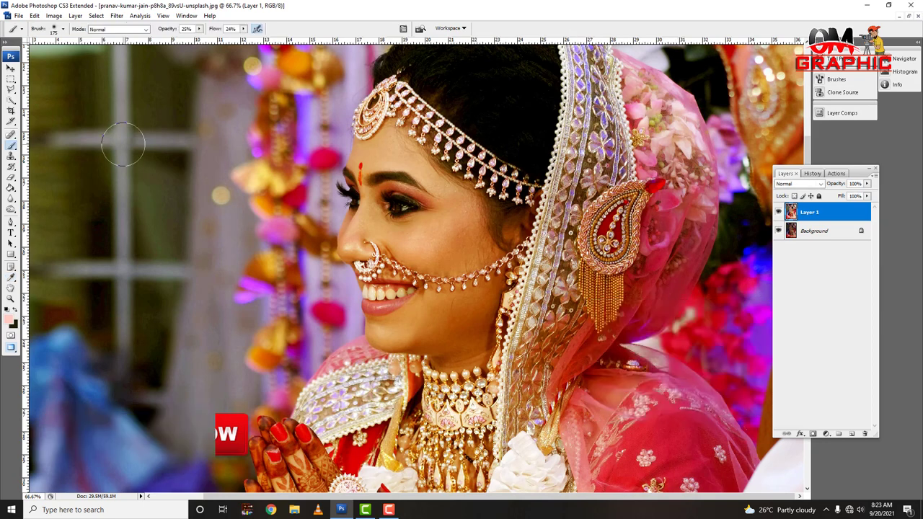
left_click(54, 15)
mouse_move(69, 40)
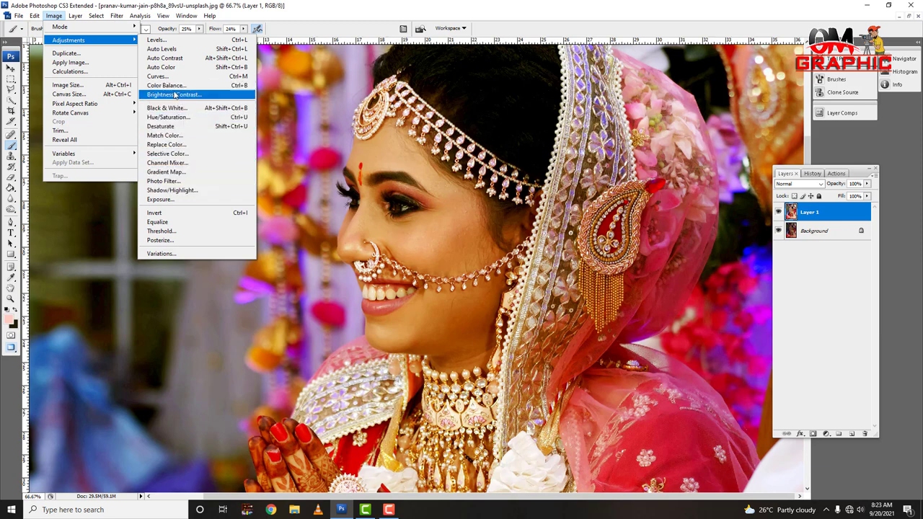
left_click(243, 87)
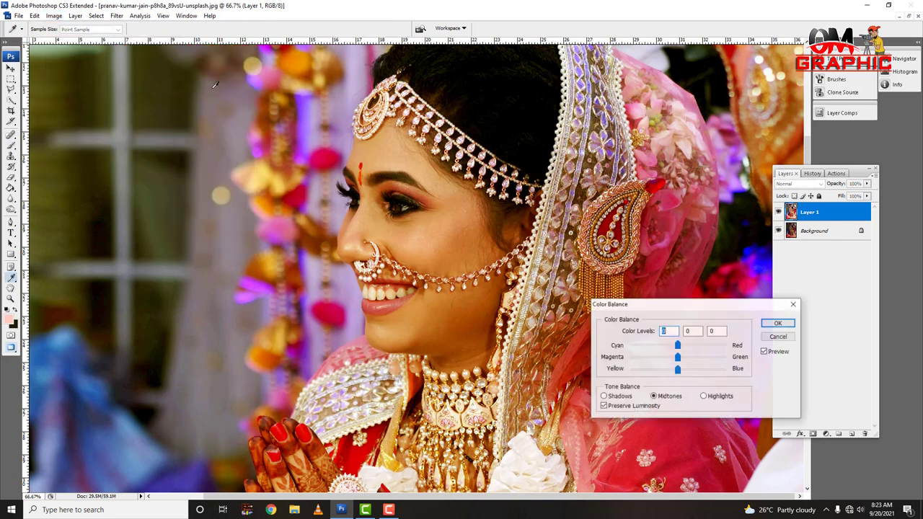
left_click_drag(674, 303, 377, 335)
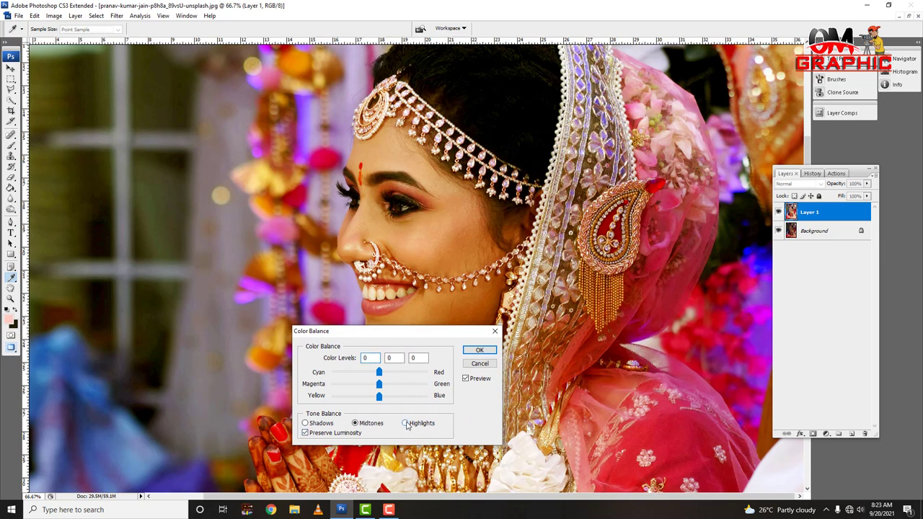
left_click(407, 425)
left_click_drag(468, 336, 567, 342)
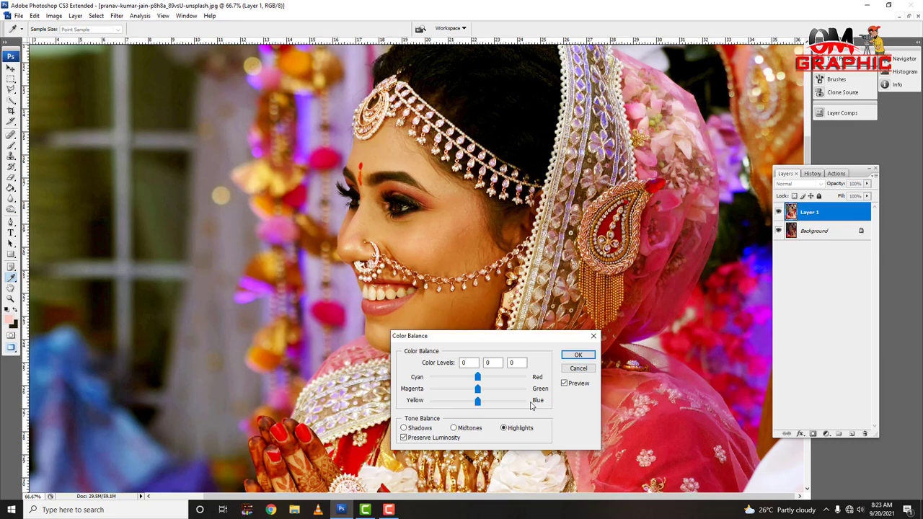
left_click_drag(477, 401, 505, 404)
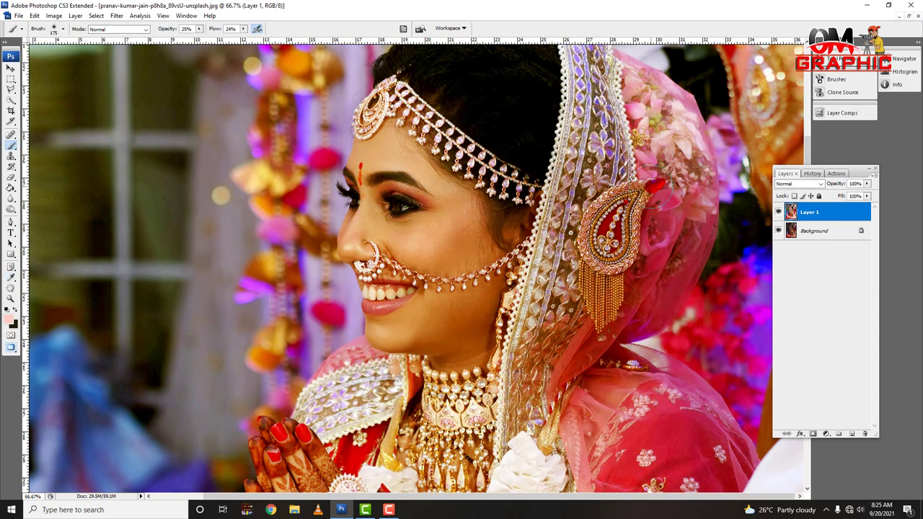
- Apply Levels on the Blue channel with midtones at 1.70 for a pinkish-violet grade
key("ctrl+l")
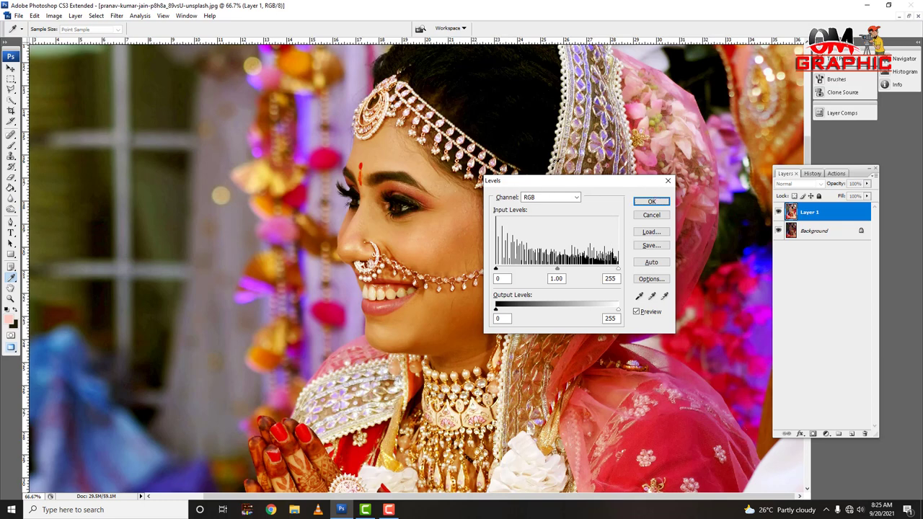
left_click_drag(576, 184, 558, 184)
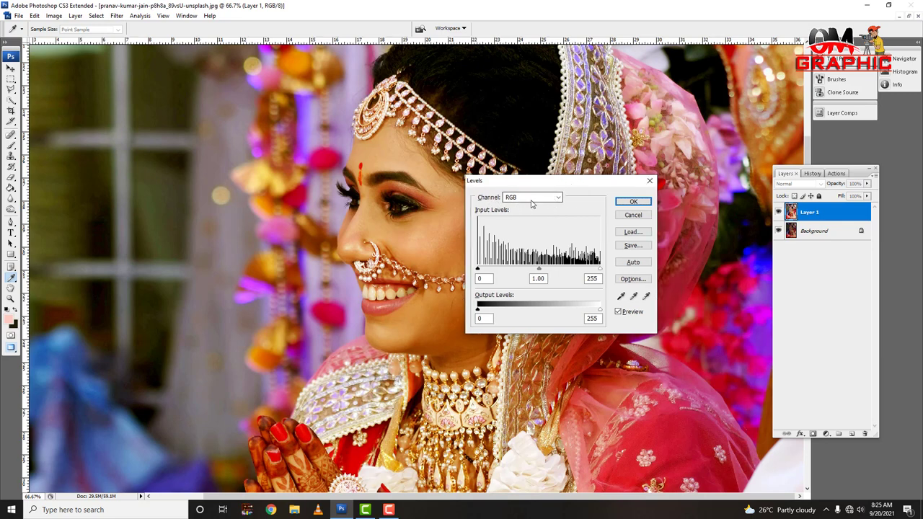
left_click(558, 198)
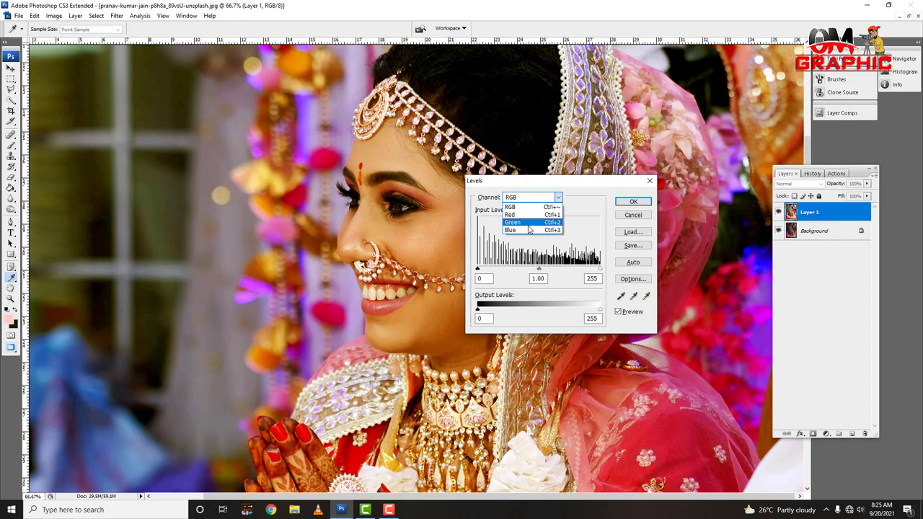
left_click(528, 229)
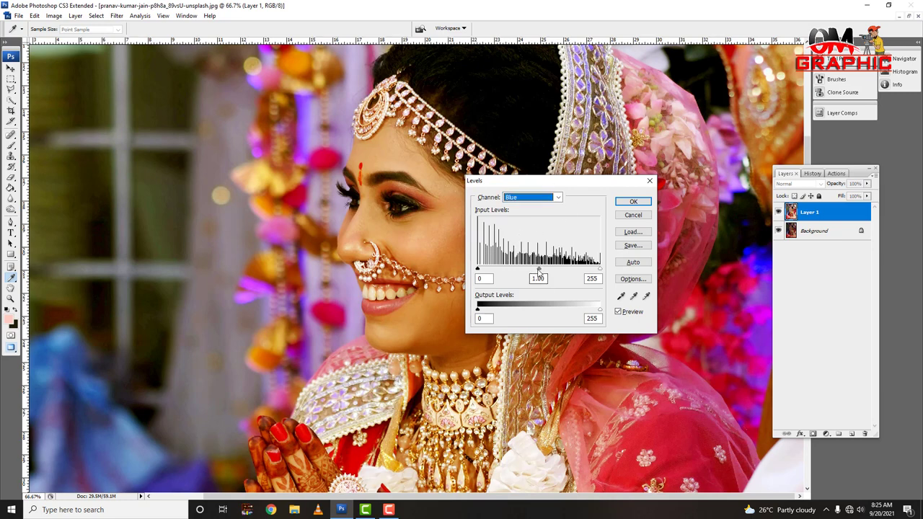
left_click_drag(538, 269, 516, 270)
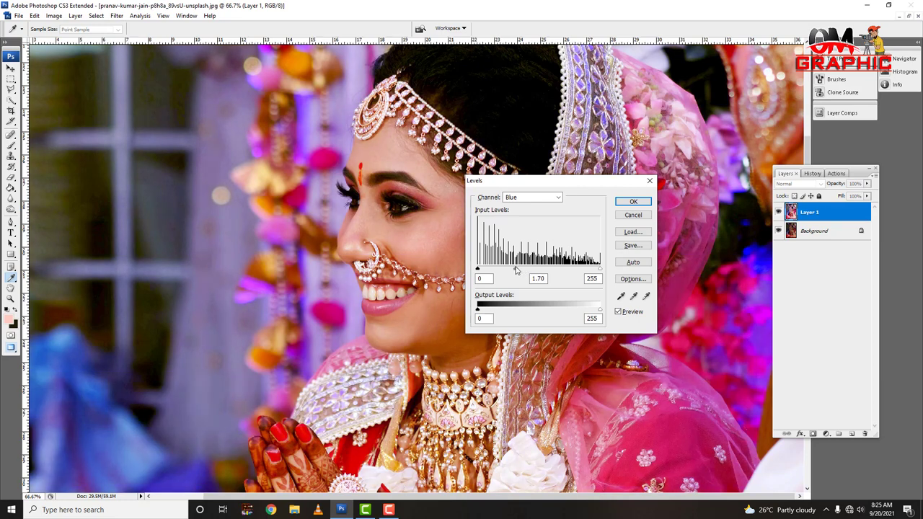
left_click(516, 270)
left_click(633, 202)
- Toggle Layer 1 off and on against the original, then zoom to 100% on the face
key("b")
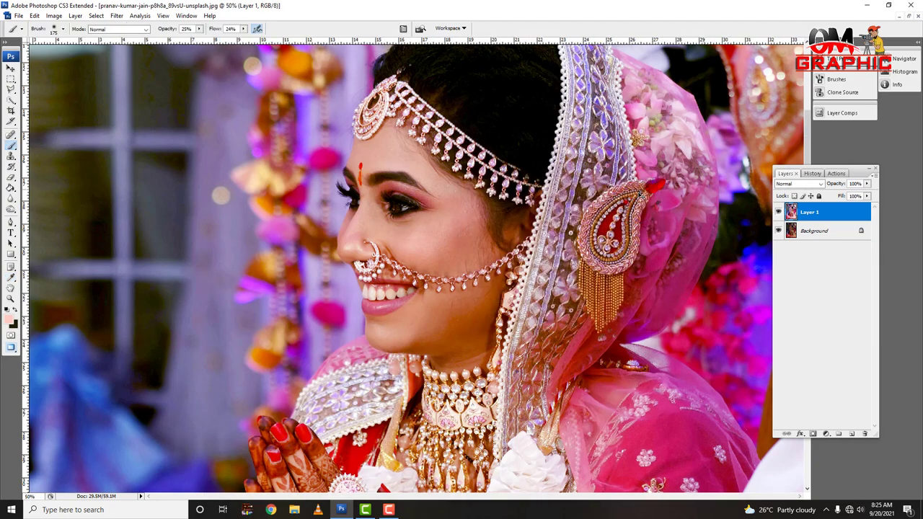
key("ctrl+minus")
key("ctrl+minus")
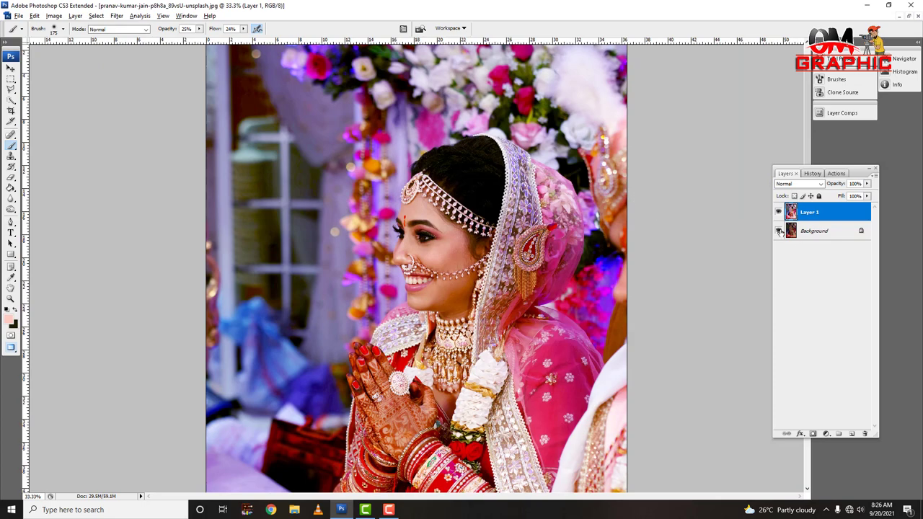
left_click(779, 231, "alt")
left_click(779, 231, "alt")
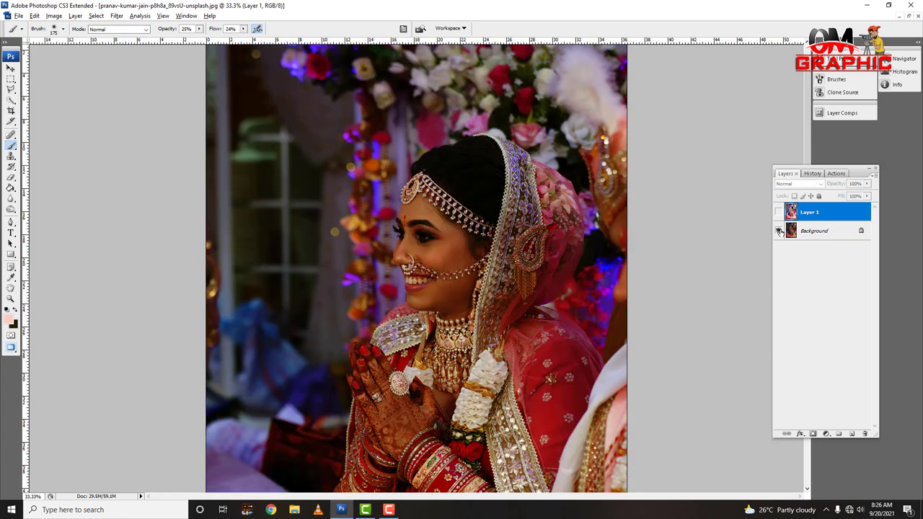
key("ctrl+plus")
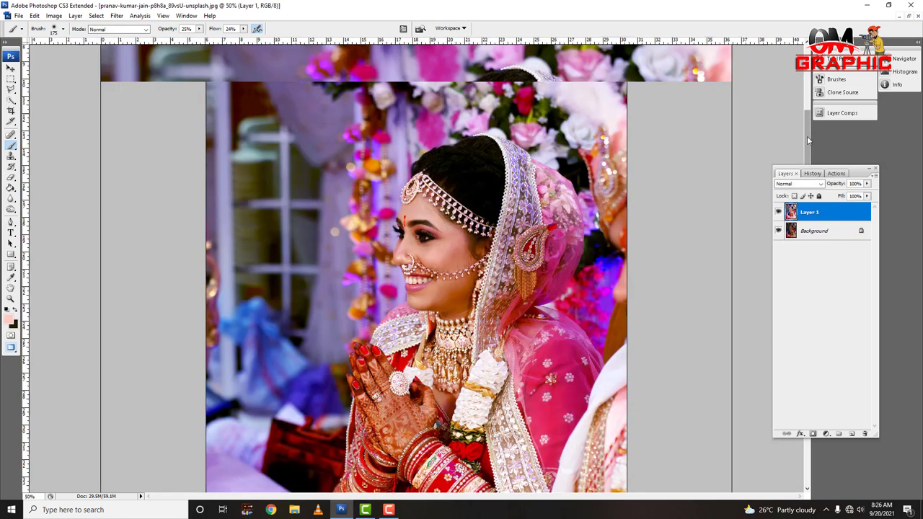
key("ctrl+plus")
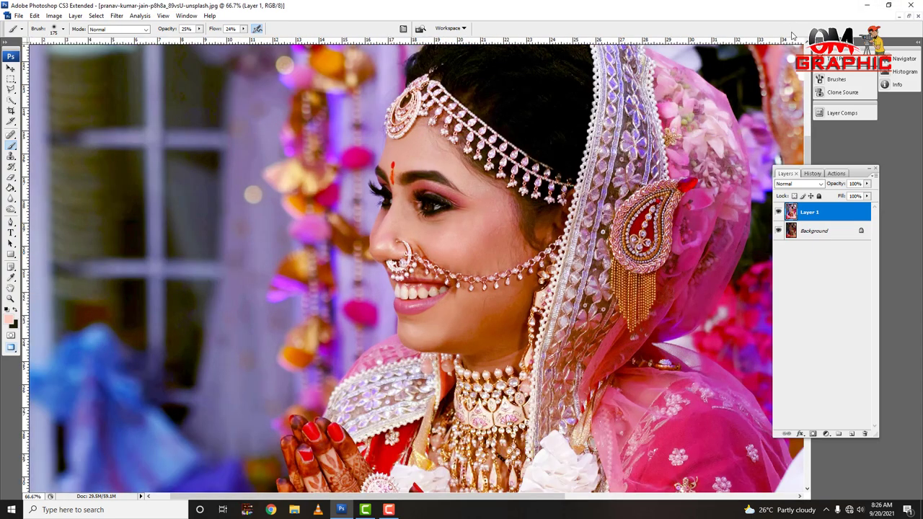
key("ctrl+plus")
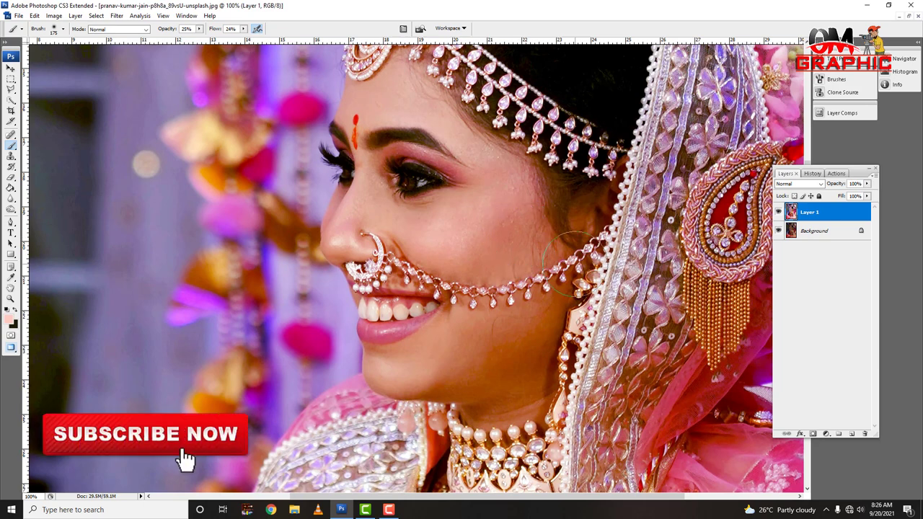
- Sample the cheek skin tone #e2b5a0 as the foreground colour and keep the regular Brush
key("i")
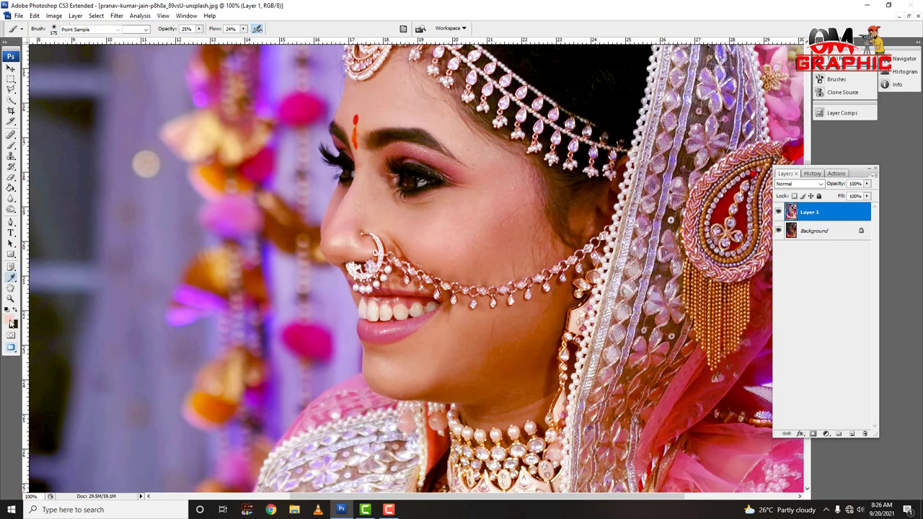
left_click(13, 323)
left_click(328, 291)
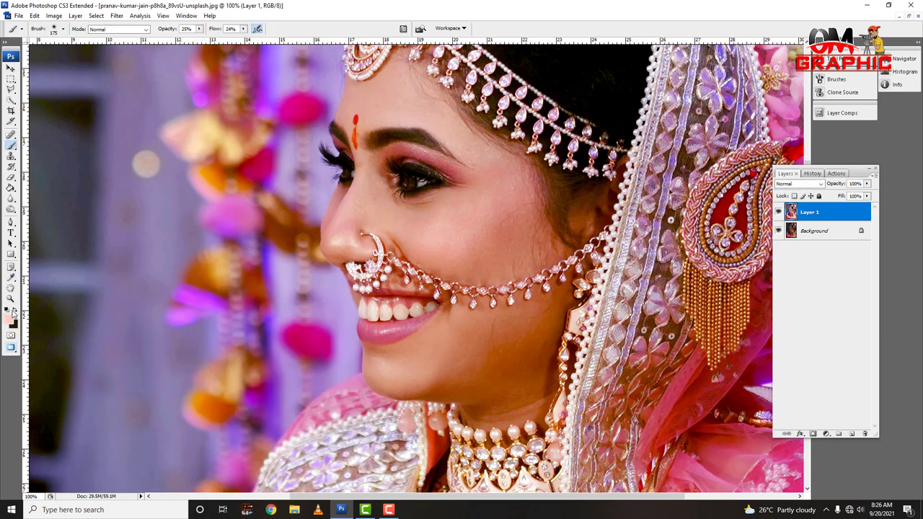
left_click(10, 321)
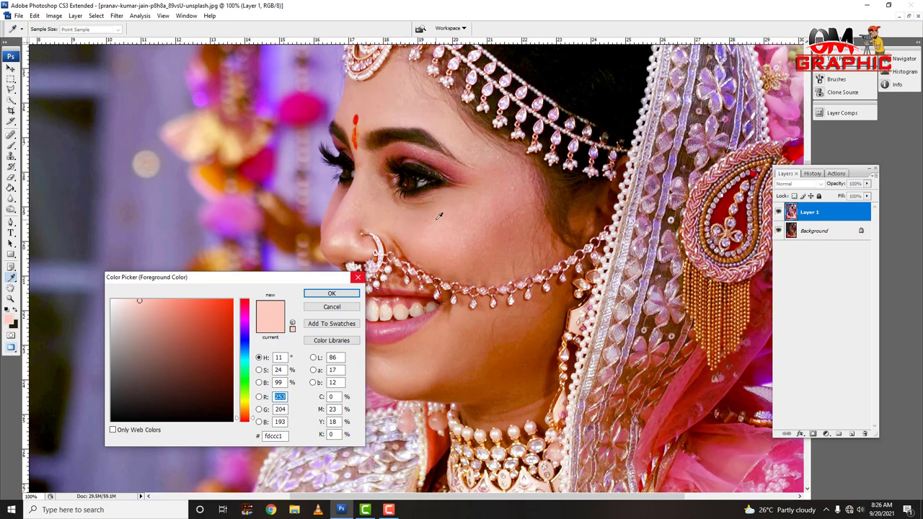
left_click(386, 366)
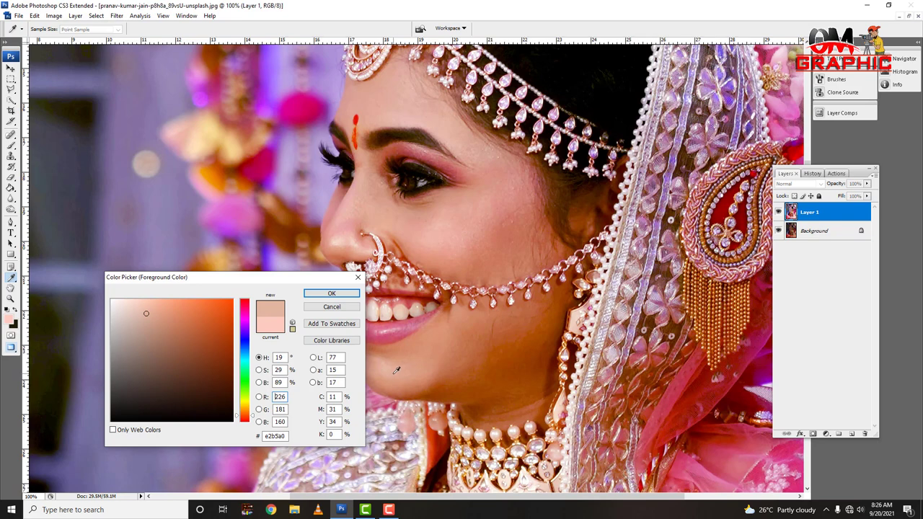
left_click(331, 294)
key("b")
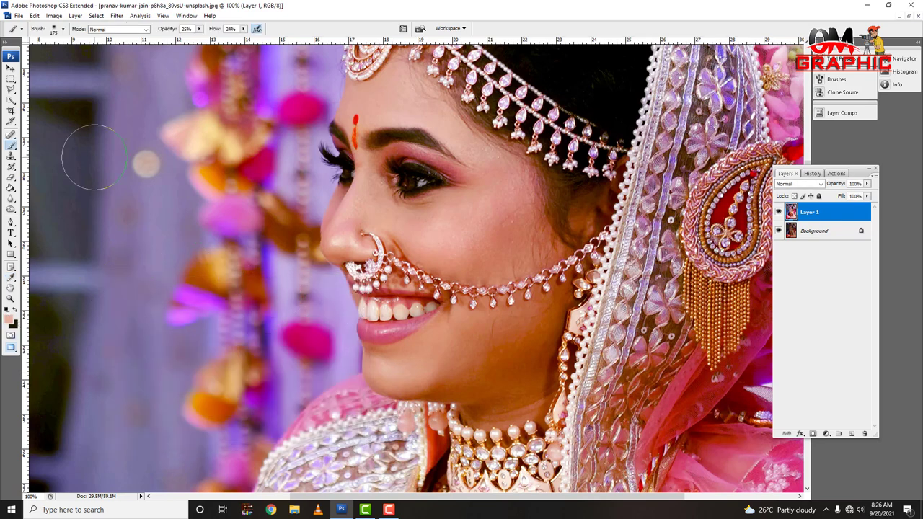
right_click(12, 146)
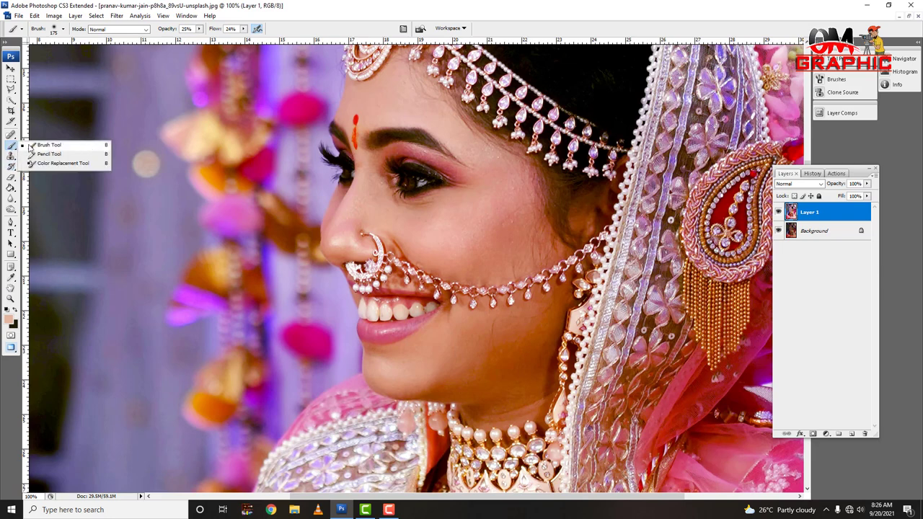
left_click(68, 146)
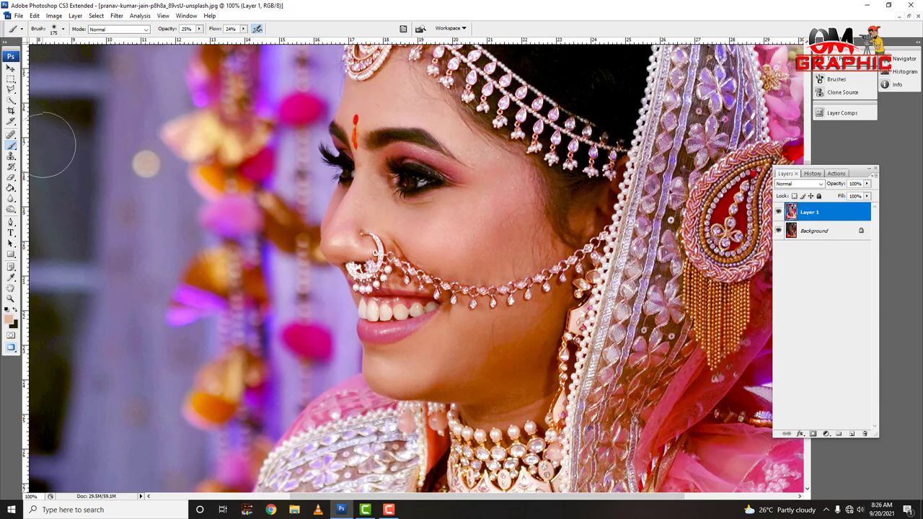
- Keep the regular Brush, adjust its diameter over the face, and zoom to 200%
right_click(12, 146)
left_click(57, 149)
left_click_drag(379, 127, 339, 199)
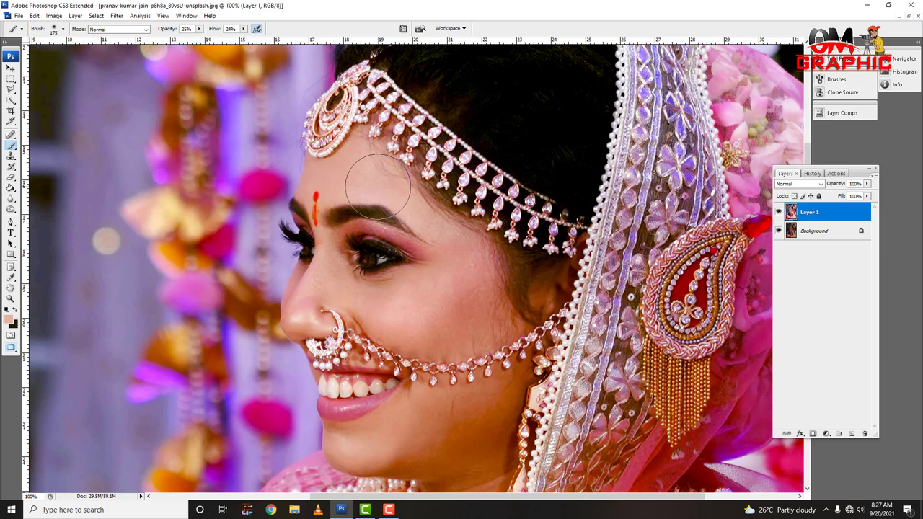
right_click(378, 186)
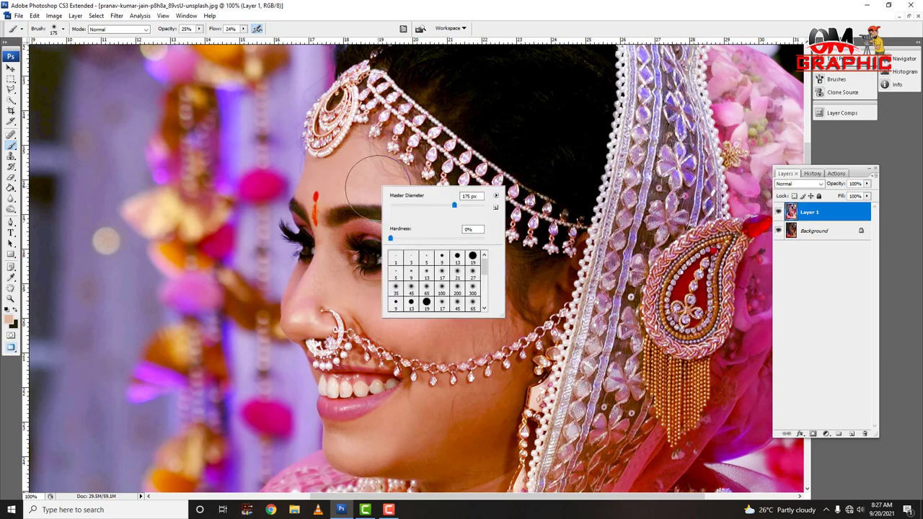
mouse_move(454, 206)
left_mouse_down()
mouse_move(416, 209)
mouse_move(437, 207)
left_mouse_up()
key("Return")
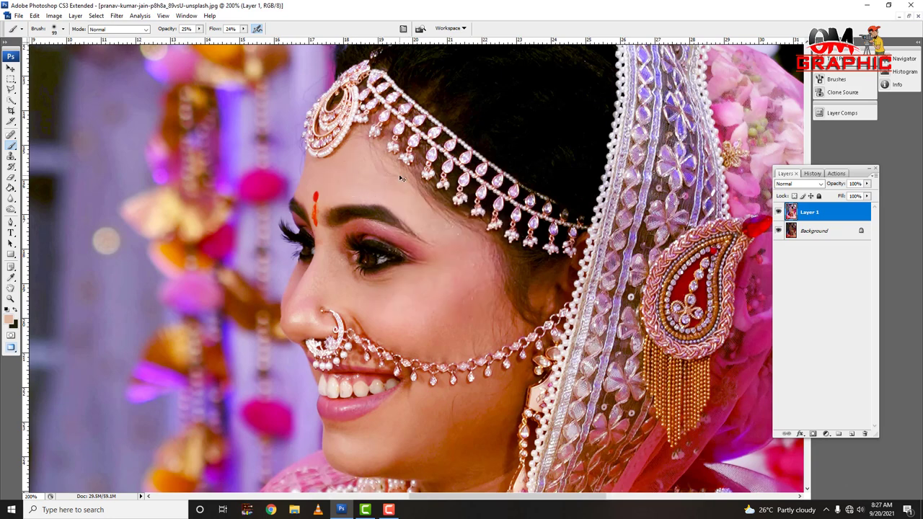
key("ctrl+plus")
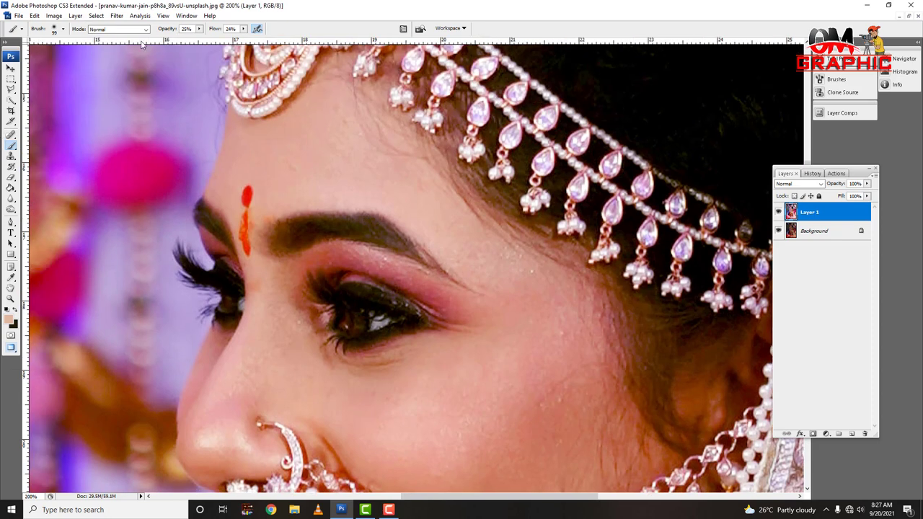
- Set the brush opacity and flow to about 21% each
left_click(128, 29)
left_click(123, 37)
left_click(199, 30)
left_click_drag(199, 40, 281, 39)
left_click(243, 29)
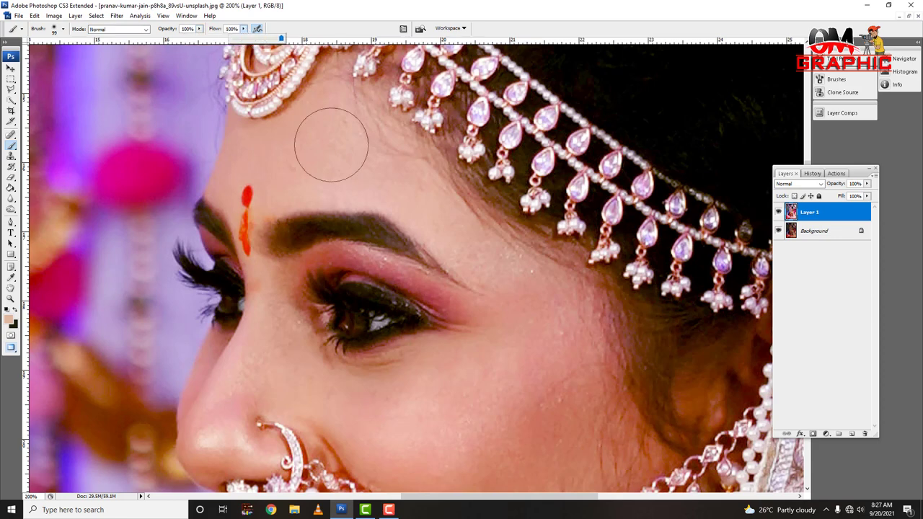
mouse_move(540, 279)
left_mouse_down()
mouse_move(310, 231)
mouse_move(486, 308)
left_mouse_up()
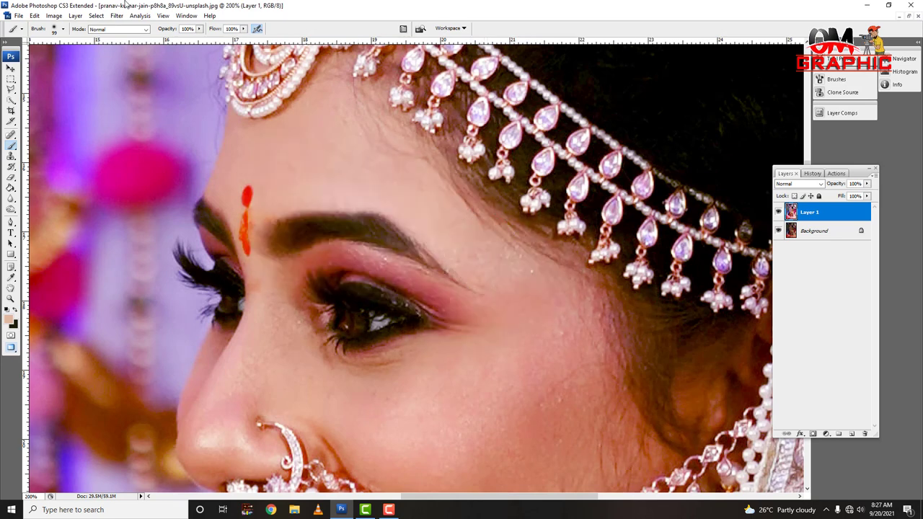
left_click(199, 29)
left_click_drag(202, 39, 161, 46)
left_click_drag(159, 46, 160, 46)
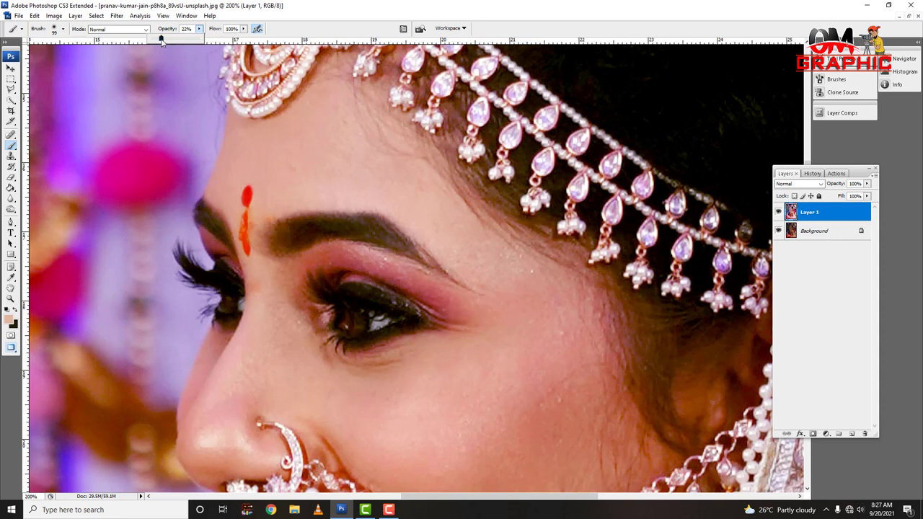
left_click(243, 29)
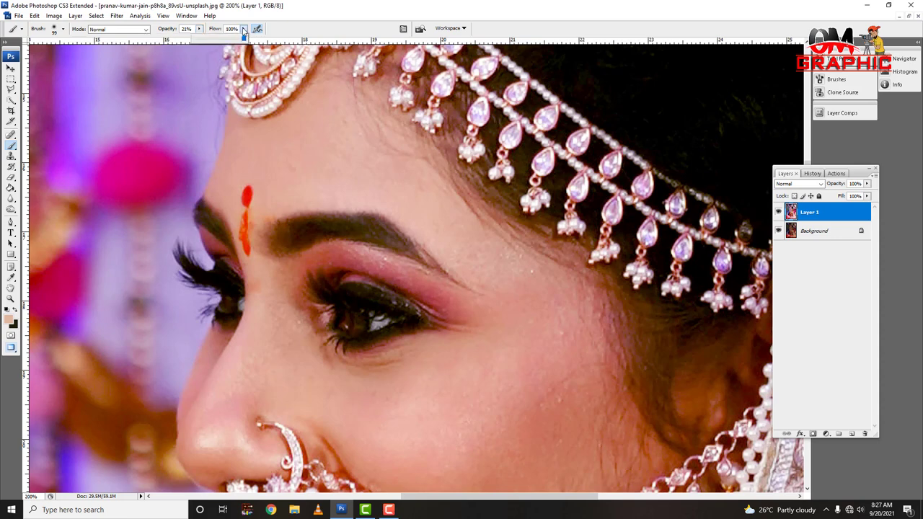
left_click(244, 33)
left_click_drag(243, 29, 205, 46)
- Work over the forehead, eye, nose, lips and chin, ending at 100% on the headpiece
left_click_drag(371, 176, 305, 130)
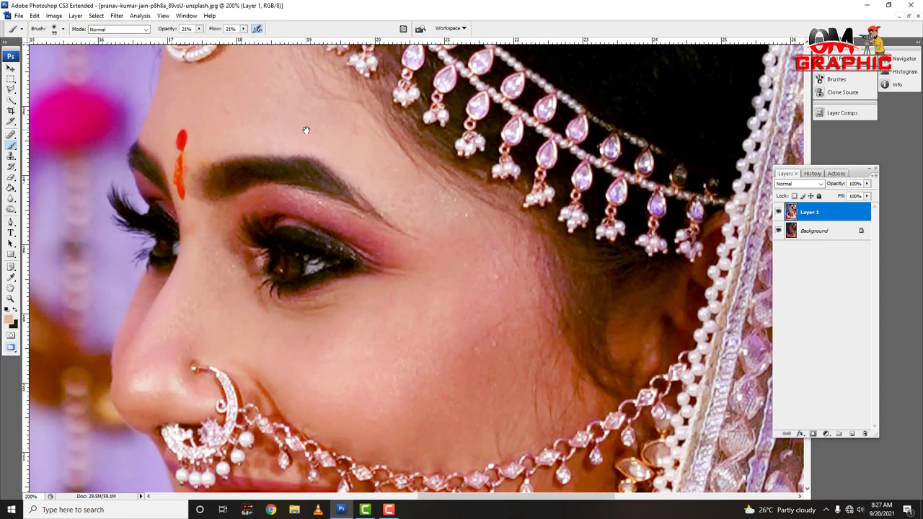
key("ctrl+minus")
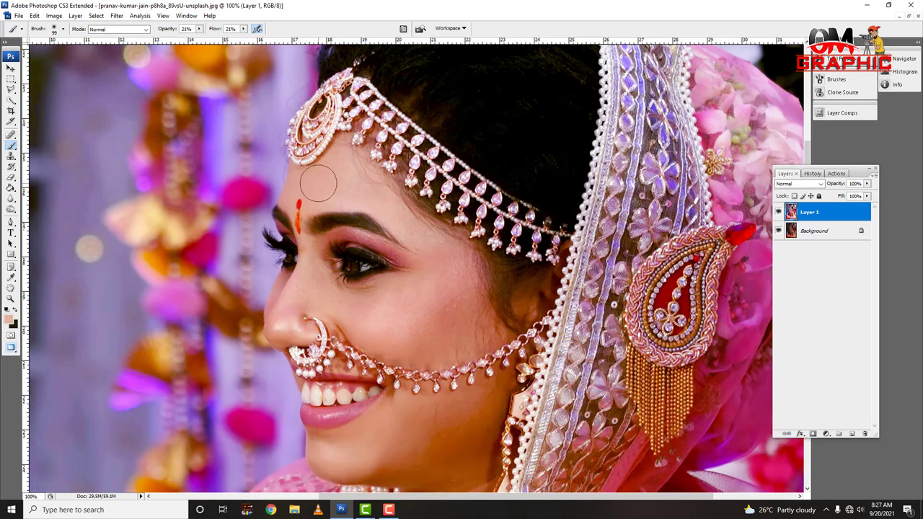
key("ctrl+plus")
scroll(214, 188, "up", 1)
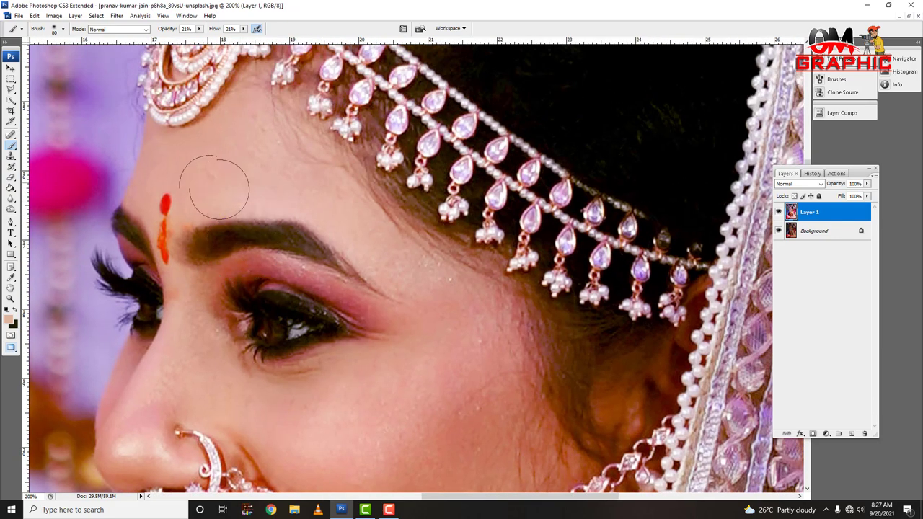
key("bracketleft")
key("bracketright")
left_click_drag(401, 442, 401, 395)
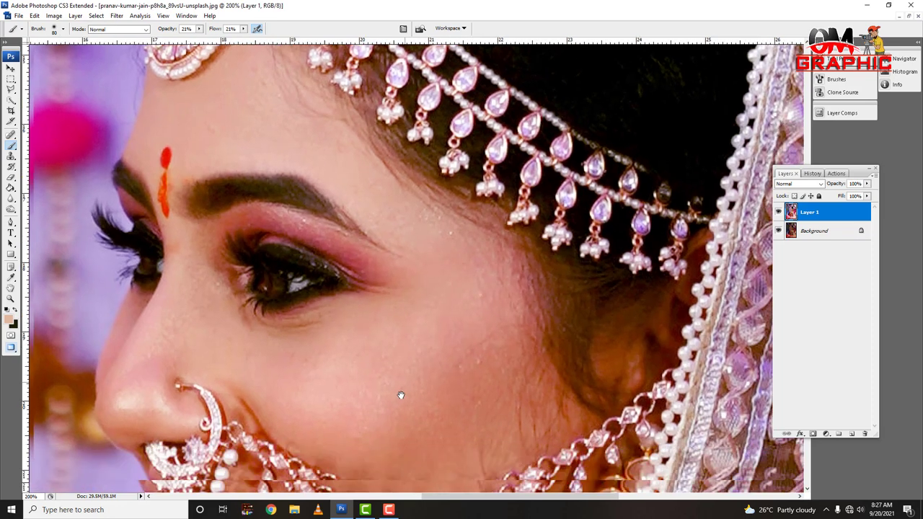
left_click_drag(344, 419, 344, 350)
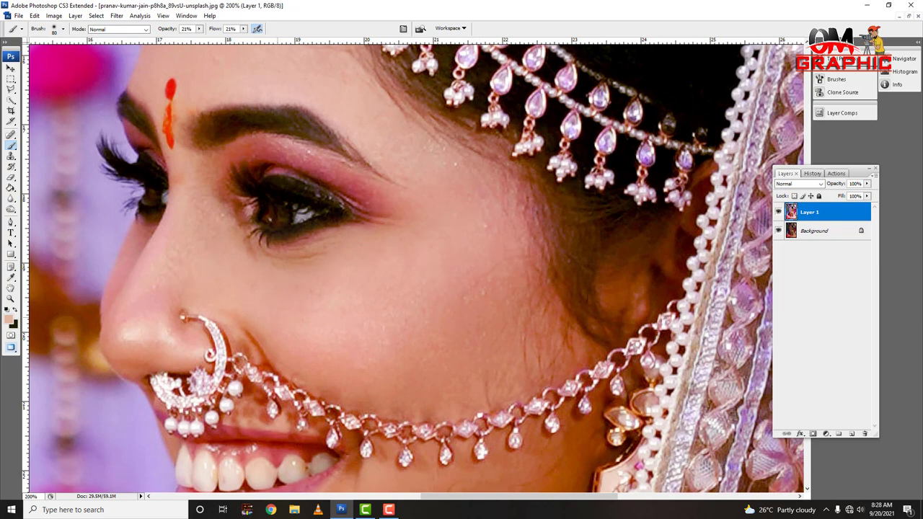
scroll(404, 393, "down", 5)
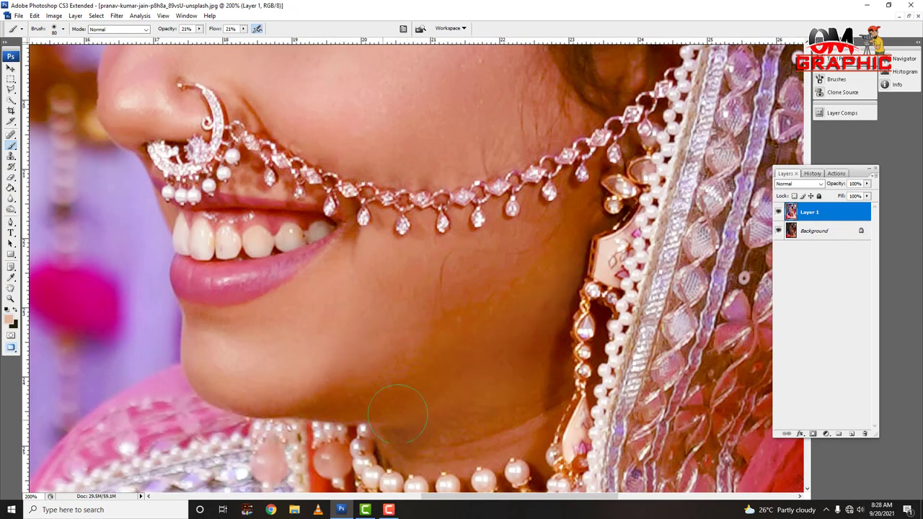
left_click_drag(504, 455, 509, 482)
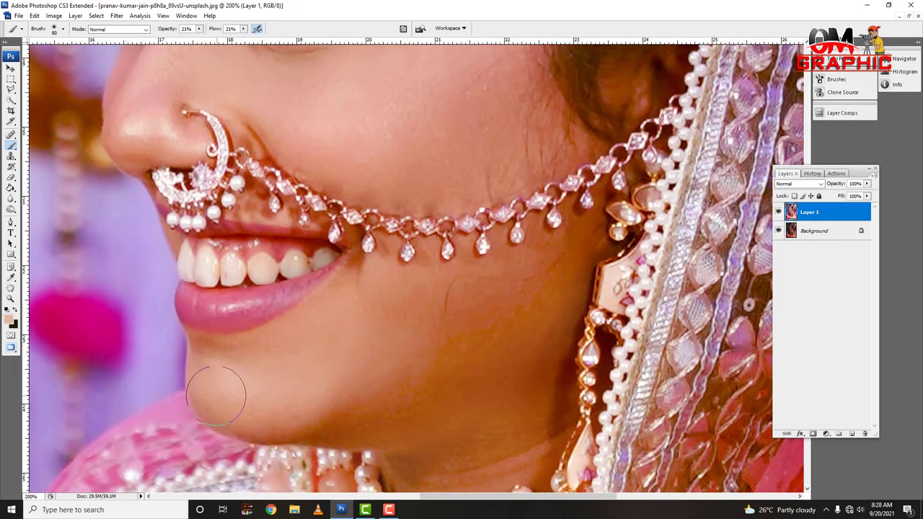
scroll(470, 305, "up", 2)
scroll(291, 168, "up", 1)
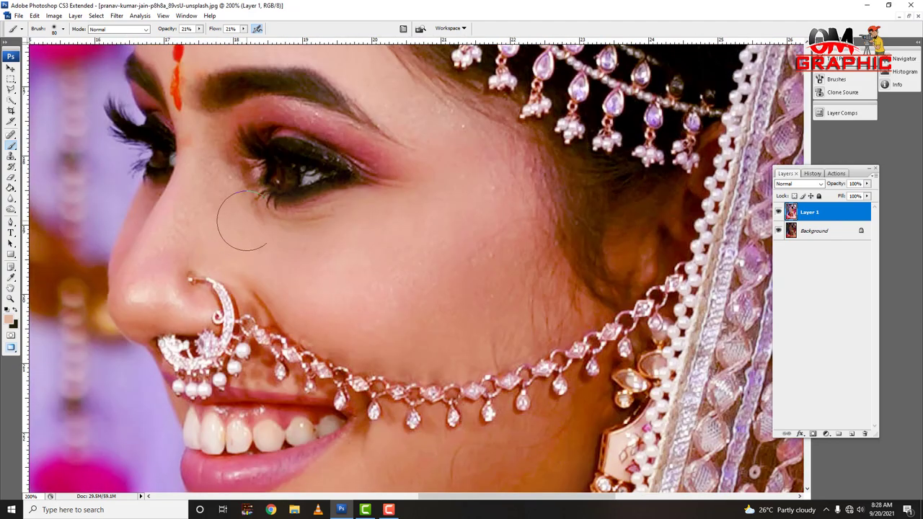
scroll(468, 288, "up", 1)
scroll(469, 260, "up", 2)
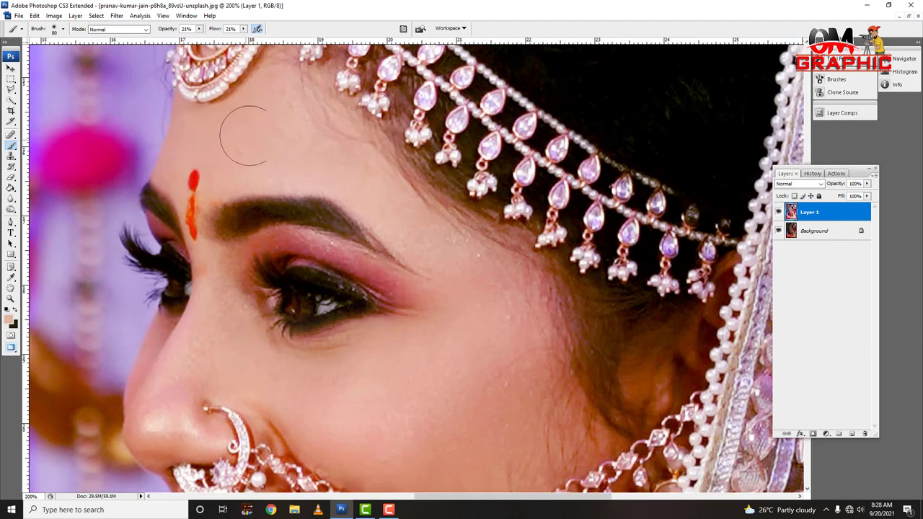
key("ctrl+minus")
key("ctrl+minus")
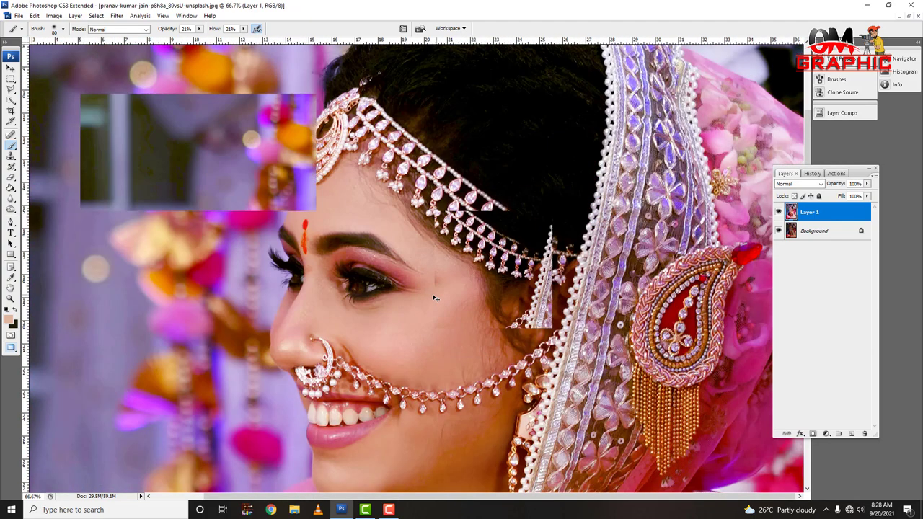
key("ctrl+minus")
key("ctrl+minus")
key("ctrl+plus")
key("ctrl+plus")
key("ctrl+plus")
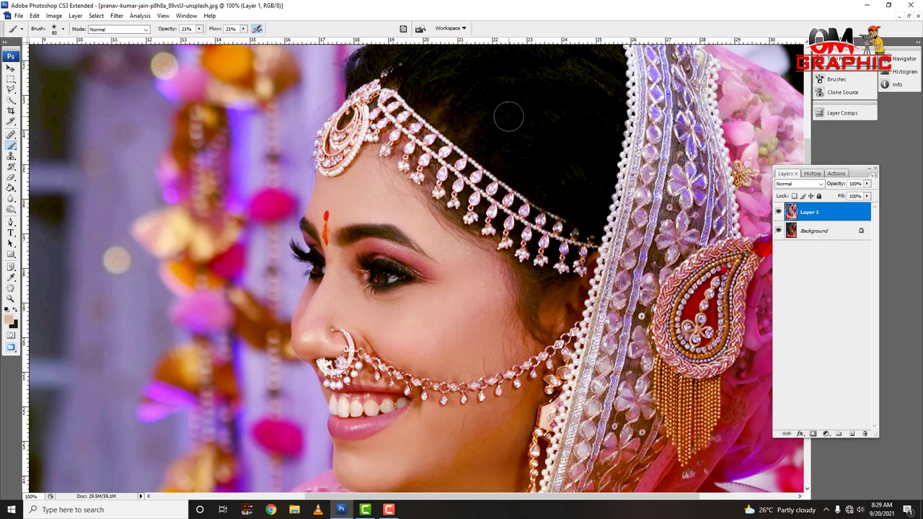
- Apply Imagenomic Portraiture at Smoothing: High, then zoom out and back in on the face
left_click(117, 15)
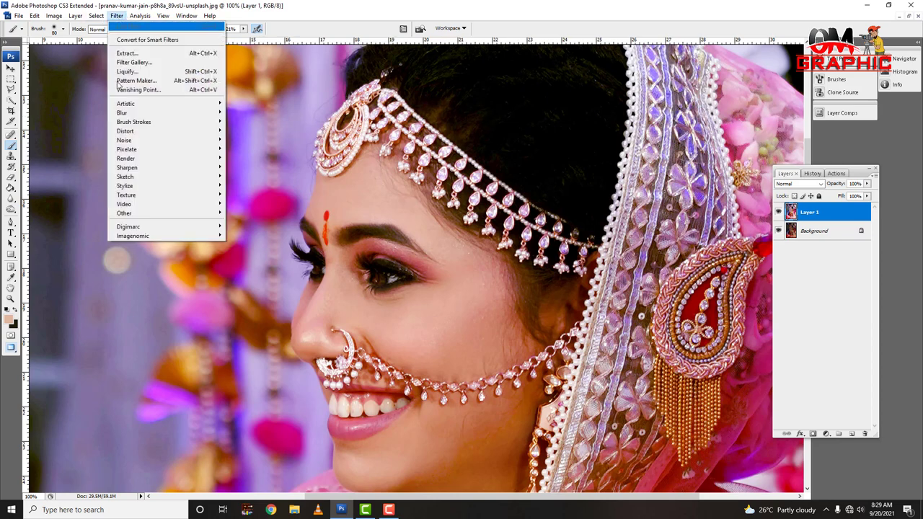
mouse_move(134, 236)
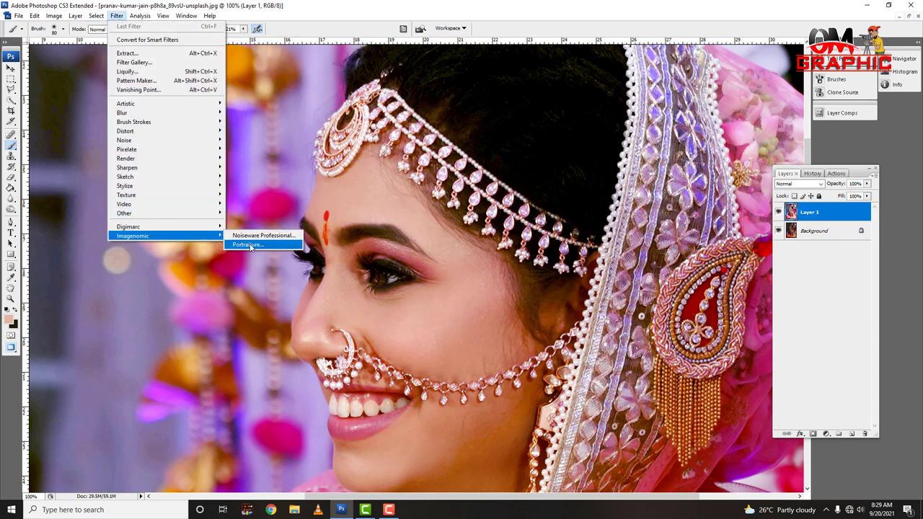
left_click(264, 245)
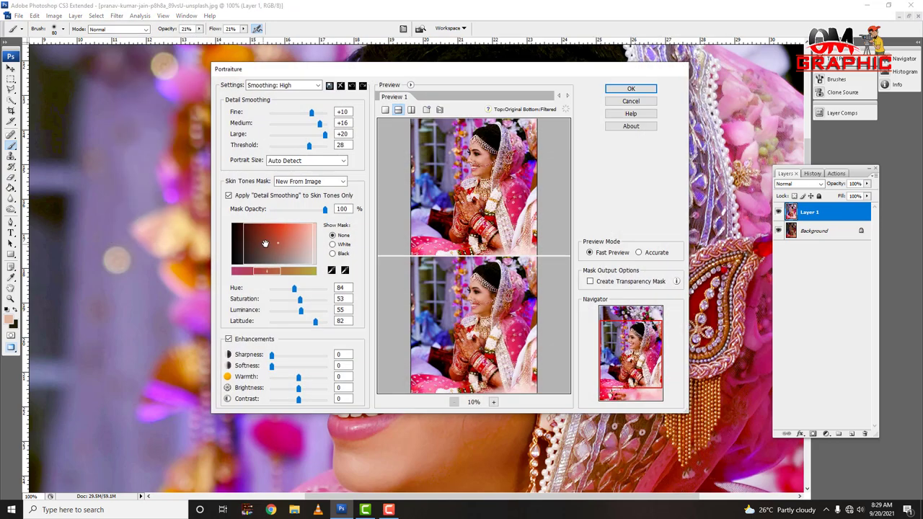
key("Return")
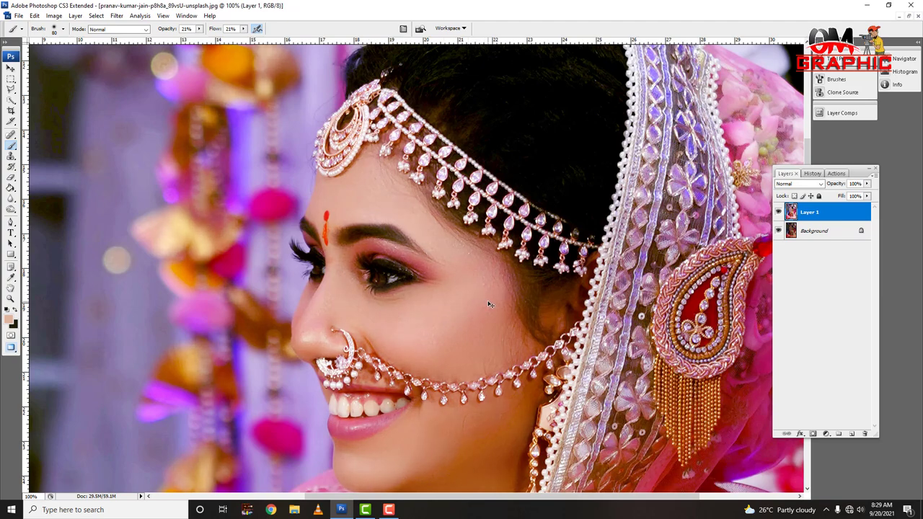
key("ctrl+minus")
key("ctrl+minus")
key("ctrl+minus")
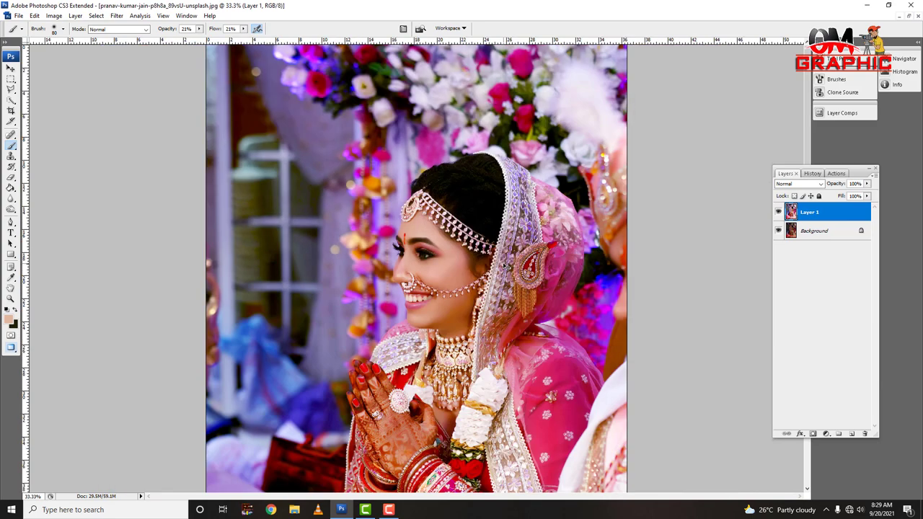
key("ctrl+plus")
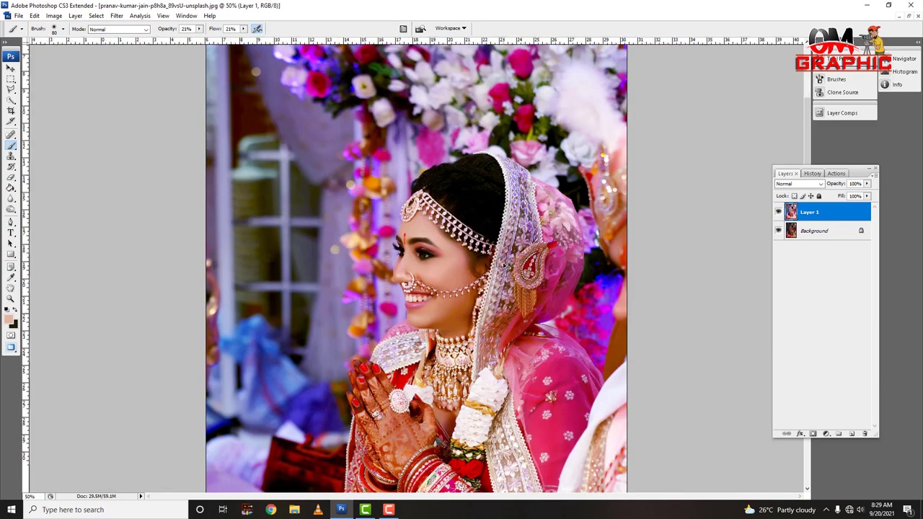
key("ctrl+plus")
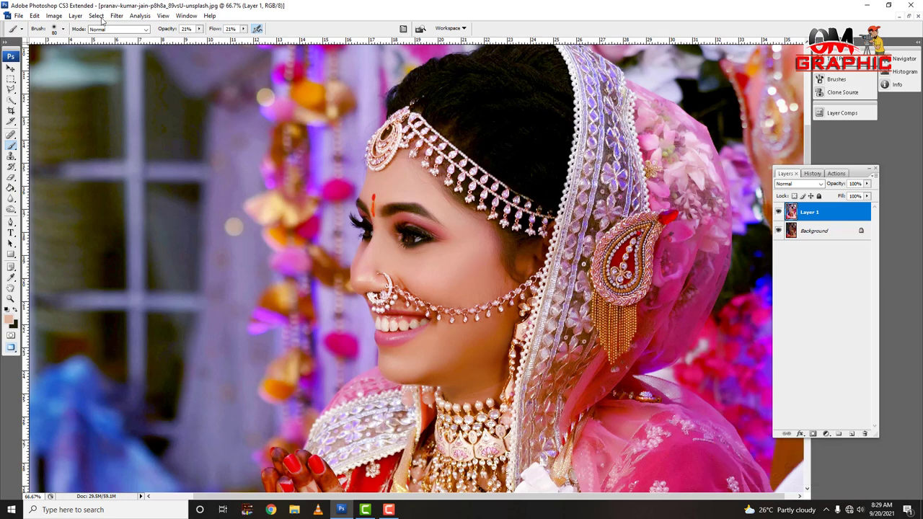
- In Selective Color, set the Yellows Black to -31
left_click(55, 16)
mouse_move(68, 40)
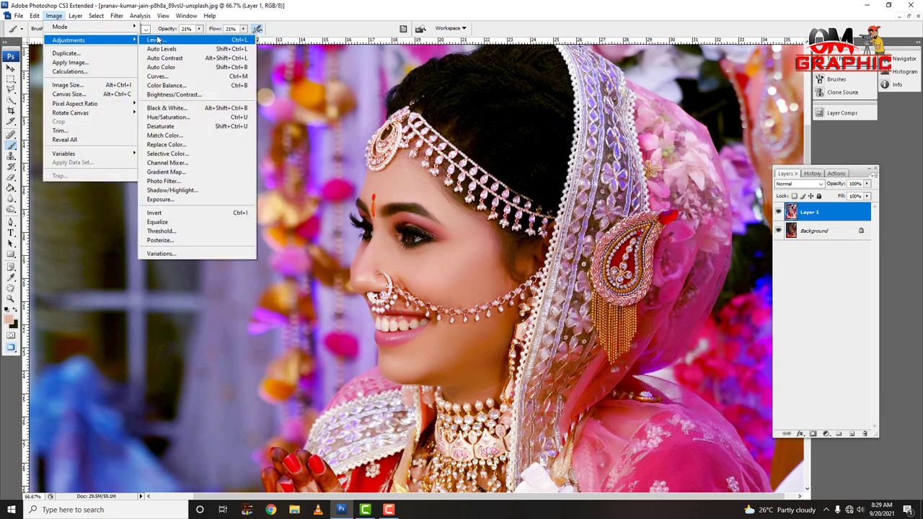
left_click(207, 154)
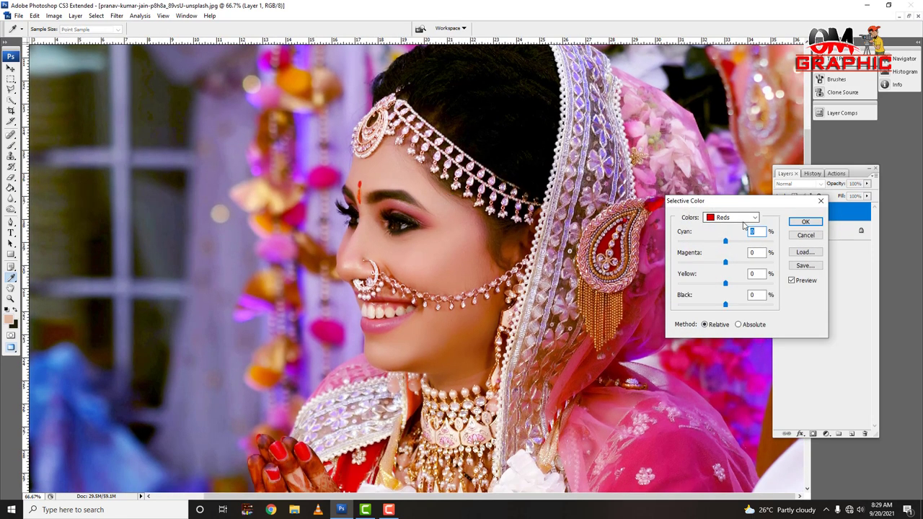
left_click(741, 219)
left_click(741, 220)
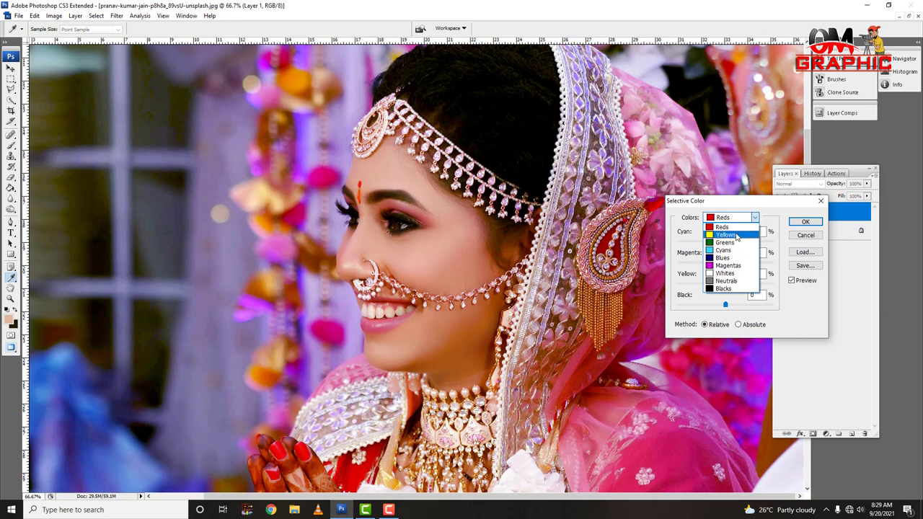
left_click(737, 235)
left_click(732, 218)
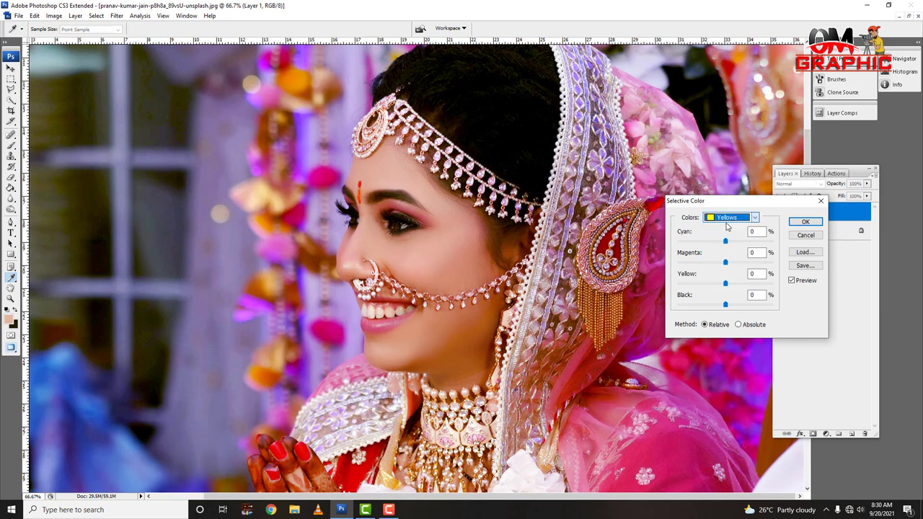
left_click(728, 217)
left_click(726, 236)
left_click_drag(726, 305, 710, 308)
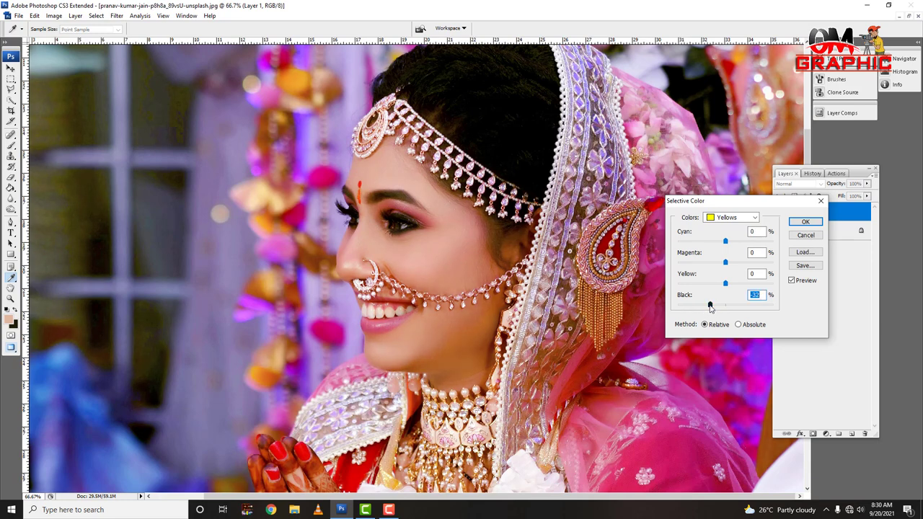
left_click_drag(711, 308, 713, 307)
- Set Reds Black to +17 and Blacks Black to +3, then apply the adjustment
left_click(732, 218)
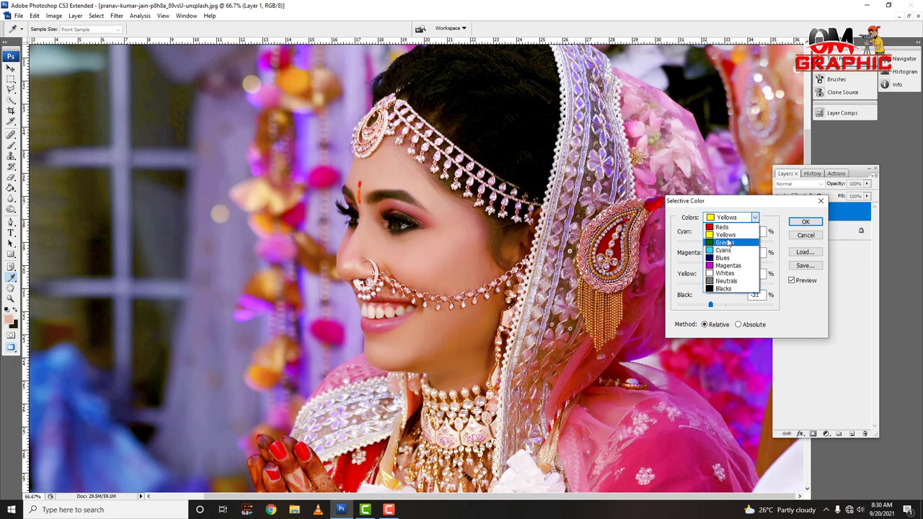
left_click(728, 226)
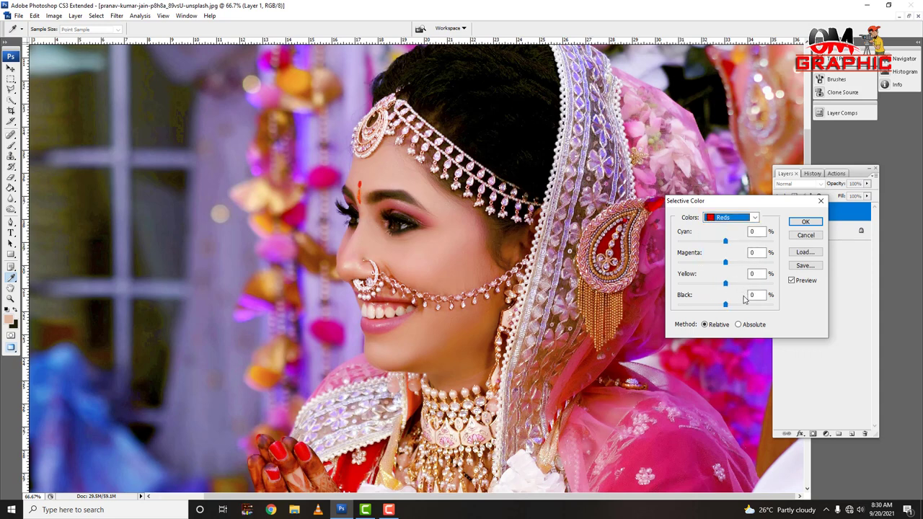
left_click_drag(726, 308, 736, 308)
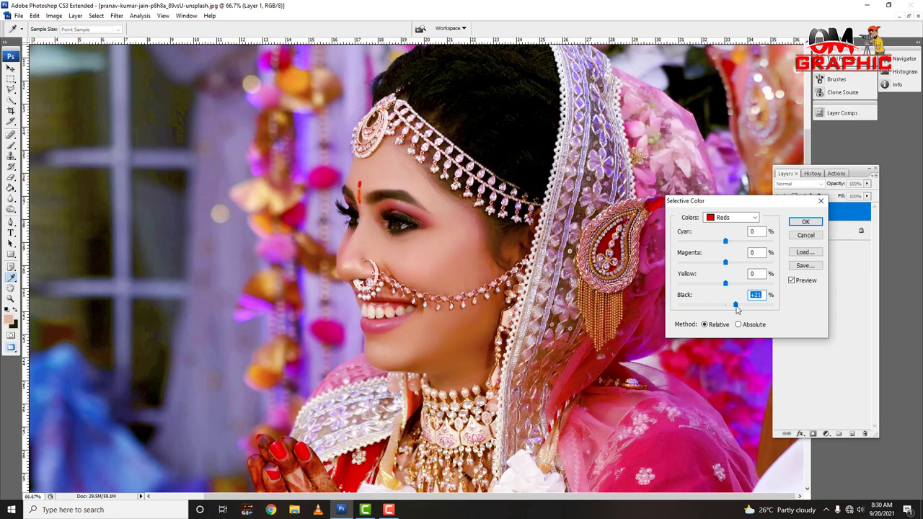
left_click_drag(736, 309, 733, 307)
left_click(724, 220)
left_click(726, 295)
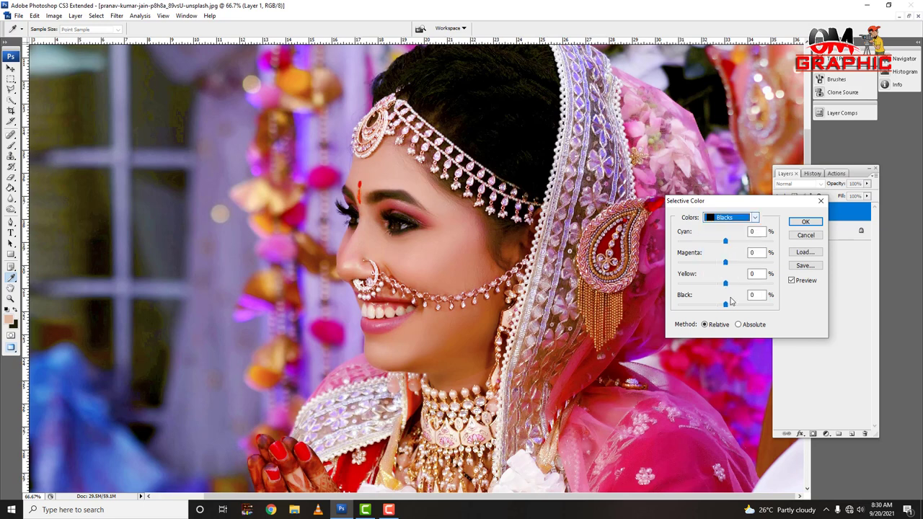
left_click_drag(725, 304, 728, 309)
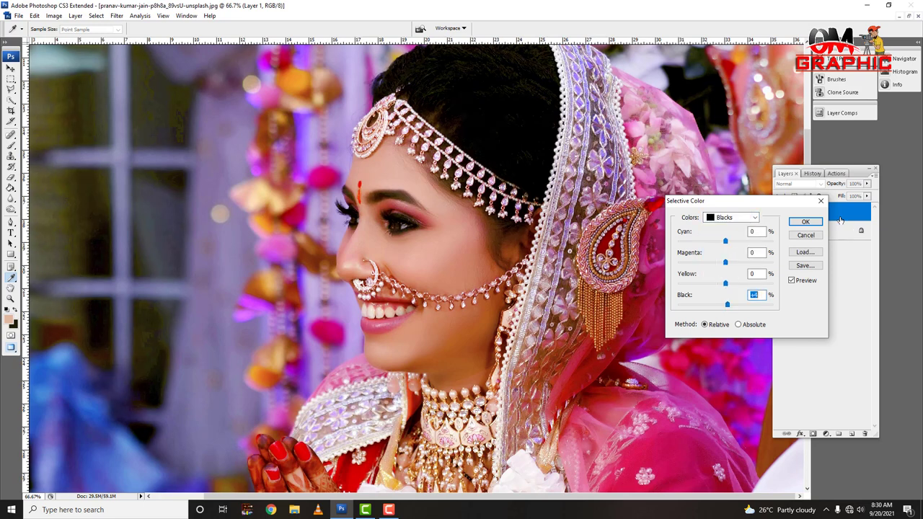
left_click(804, 221)
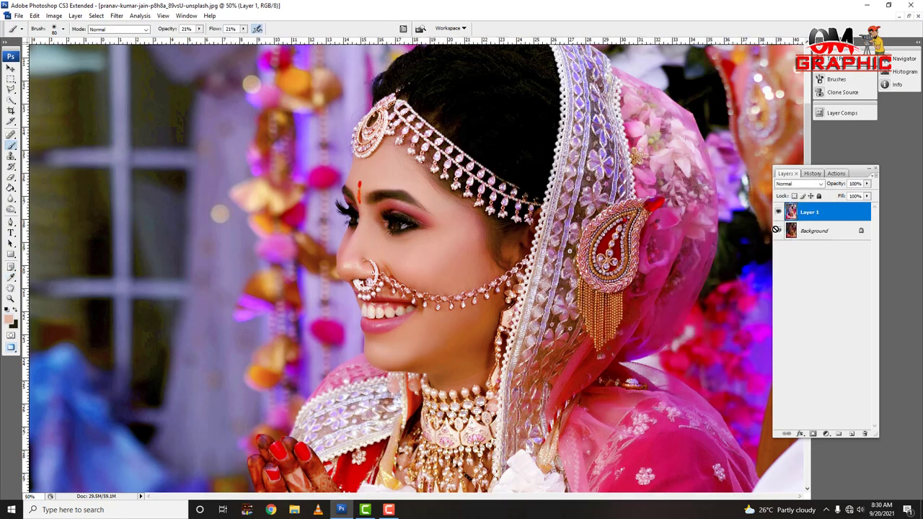
key("ctrl+minus")
key("Down")
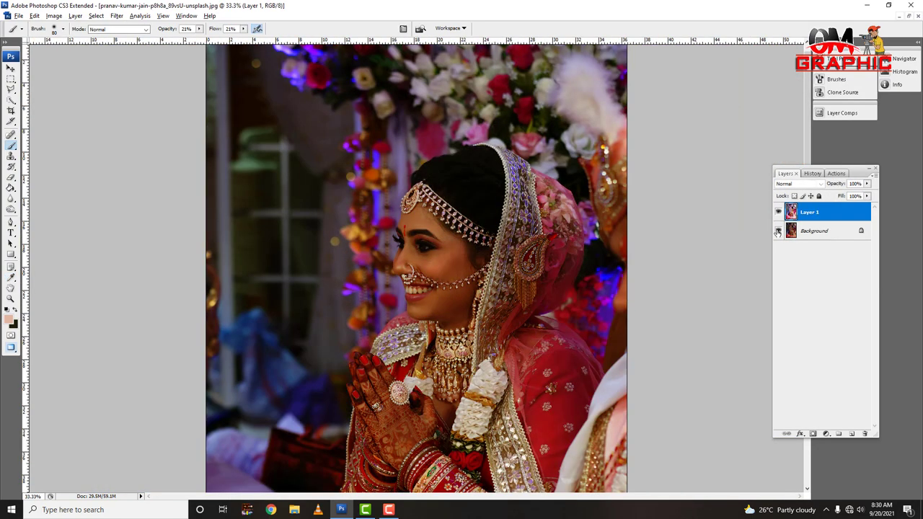
key("Up")
key("Down")
key("Up")
key("Down")
key("Up")
key("Down")
key("Up")
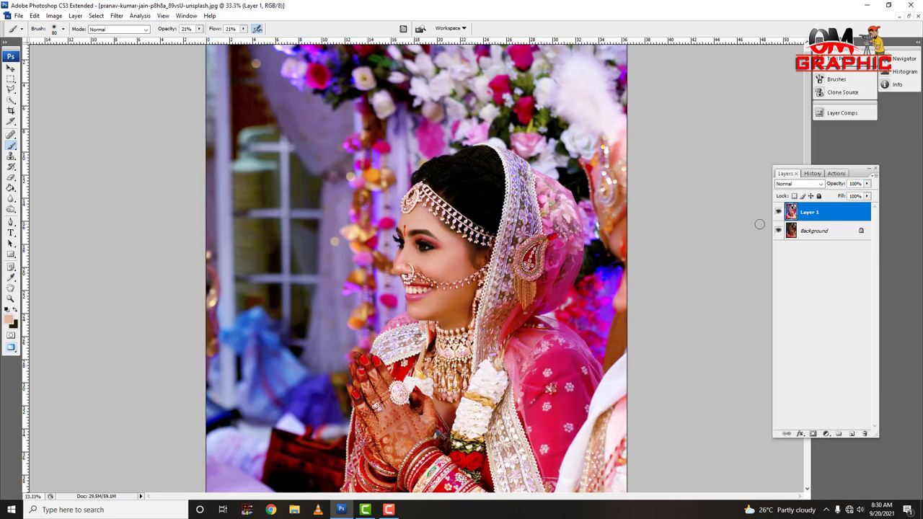
key("ctrl+plus")
key("Down")
key("Up")
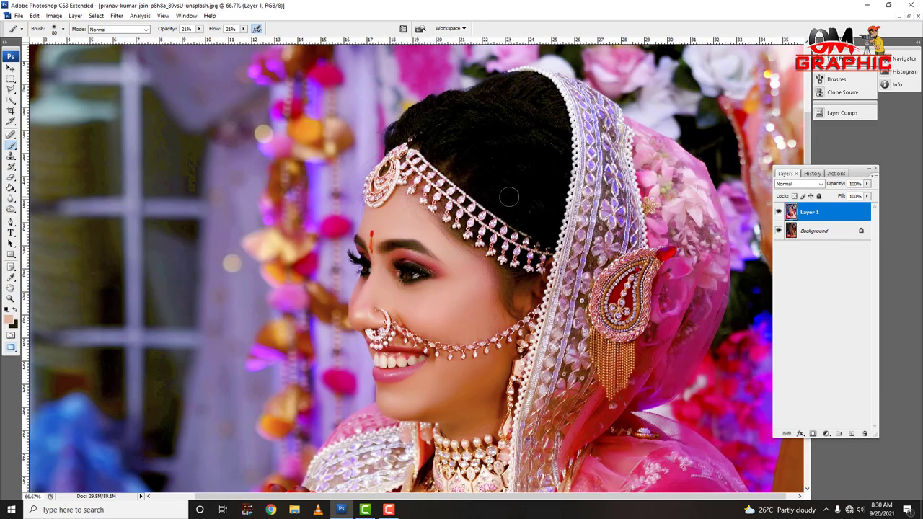
key("ctrl+minus")
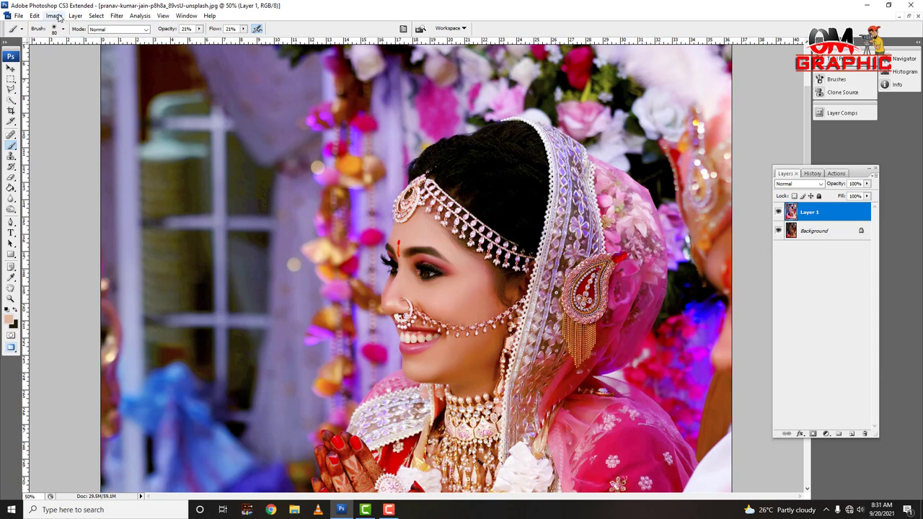
- Apply Brightness/Contrast to Layer 1 with Brightness +29 and Contrast +4, checking the eye detail
left_click(55, 16)
mouse_move(68, 40)
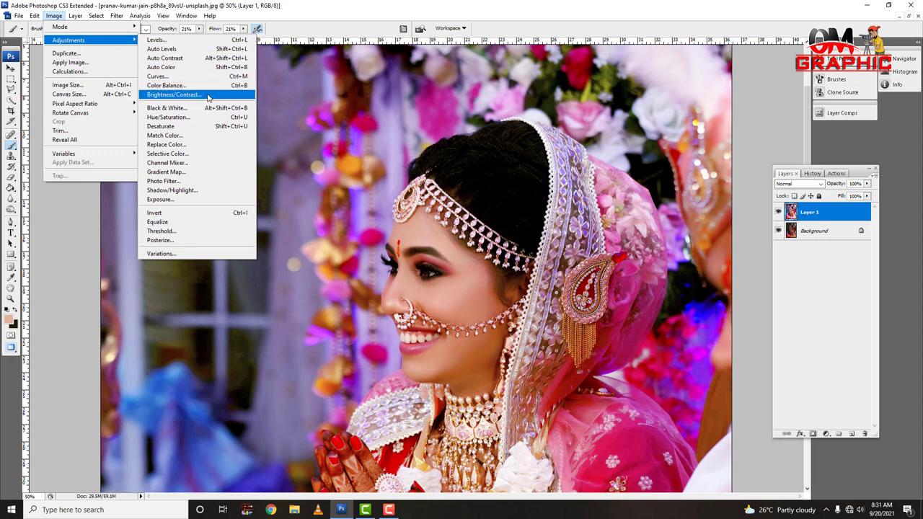
left_click(206, 97)
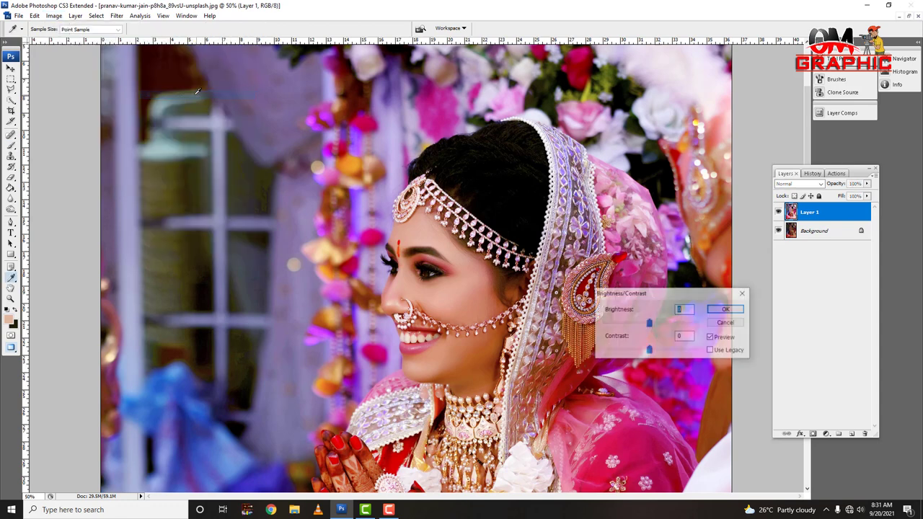
mouse_move(656, 296)
left_mouse_down()
mouse_move(626, 278)
mouse_move(640, 231)
left_mouse_up()
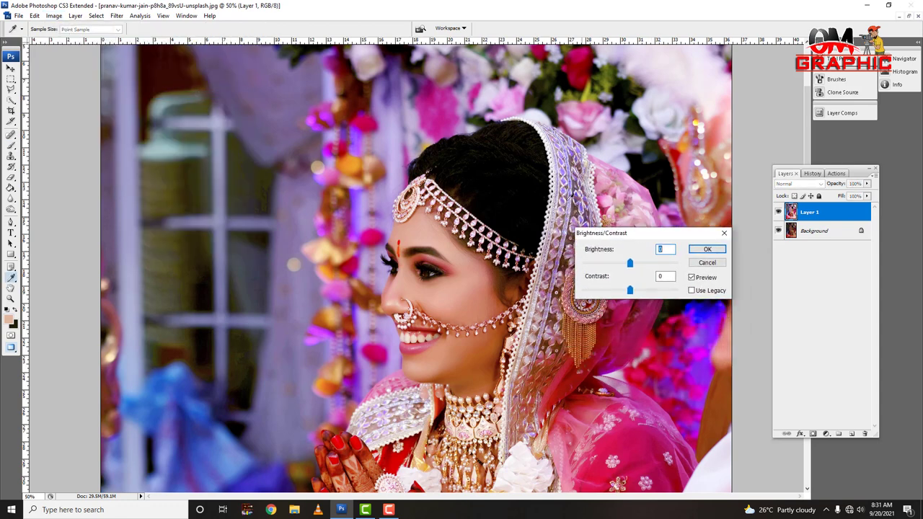
key("ctrl+plus")
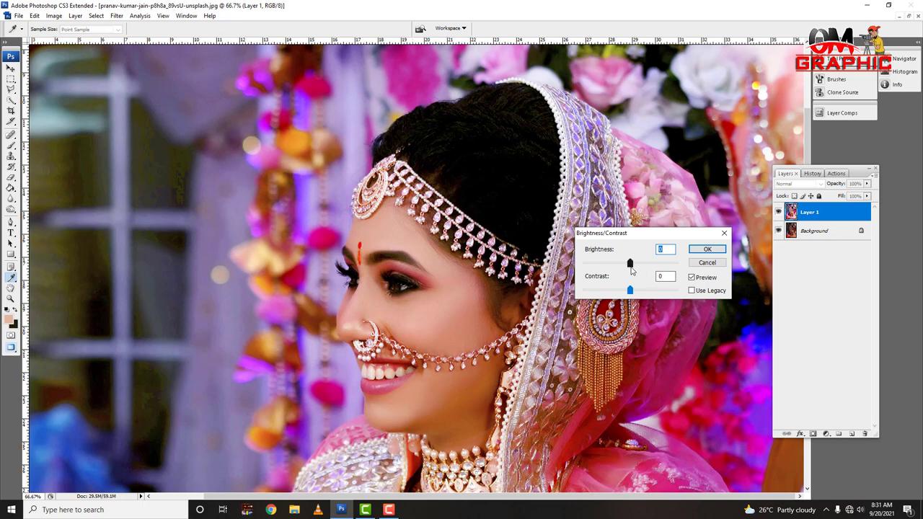
mouse_move(630, 264)
left_mouse_down()
mouse_move(678, 268)
mouse_move(640, 265)
mouse_move(633, 291)
left_mouse_up()
key("ctrl+plus")
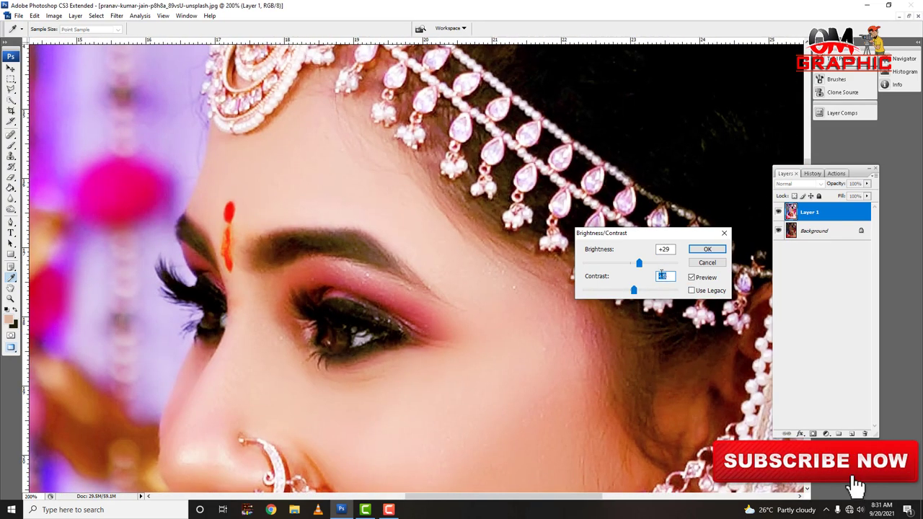
key("ctrl+minus")
key("ctrl+minus")
key("ctrl+minus")
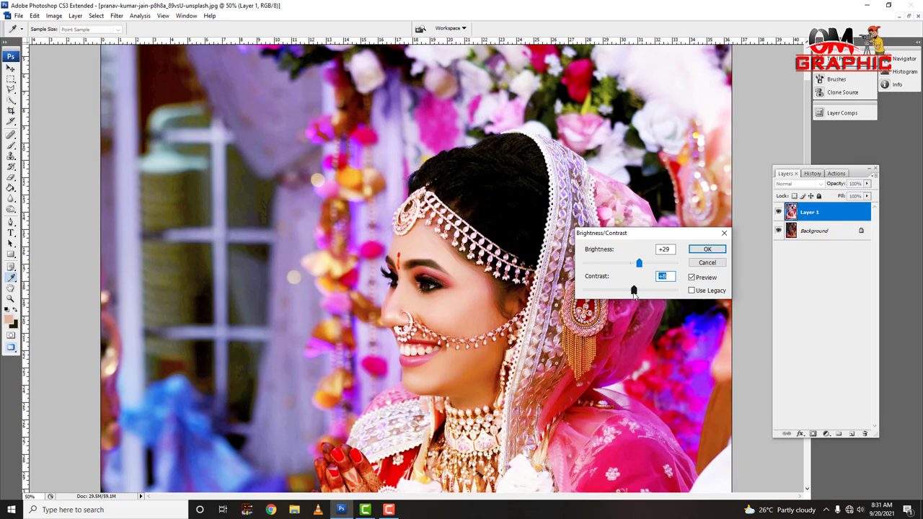
left_click_drag(634, 290, 632, 291)
left_click(707, 249)
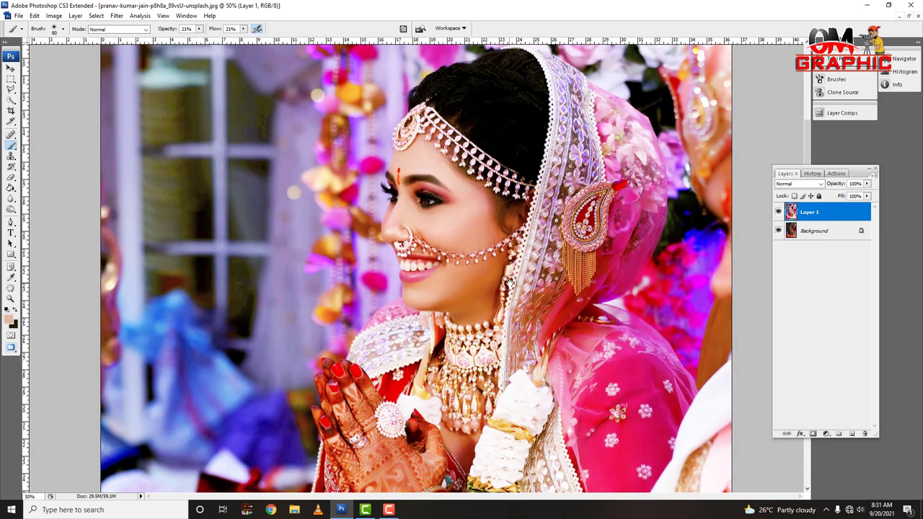
left_click(778, 231, "alt")
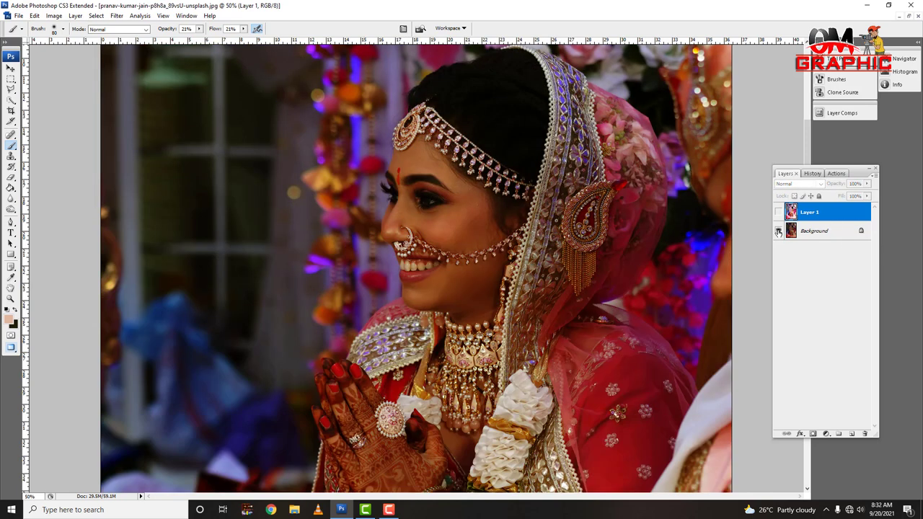
left_click(778, 231, "alt")
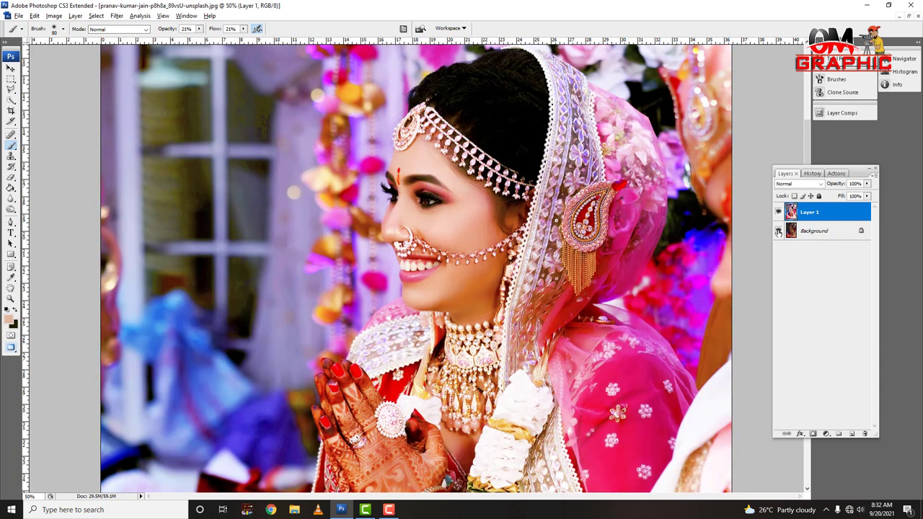